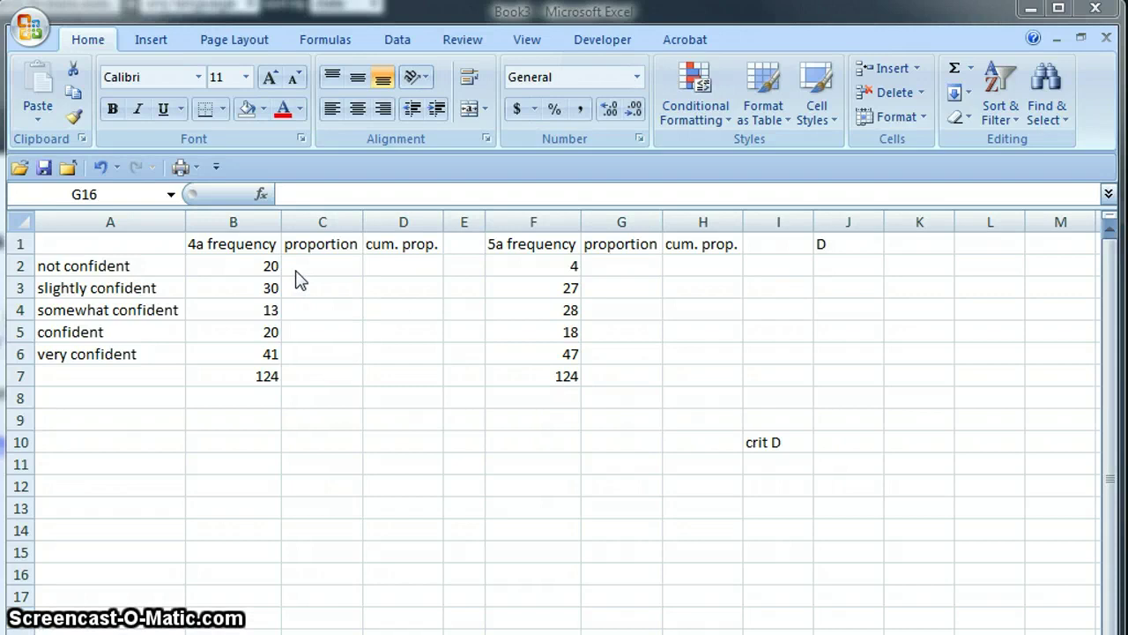
Fill the 4a proportion column C2:C6 with =B2/124 copied down, starting at 0.1612903
click(526, 352)
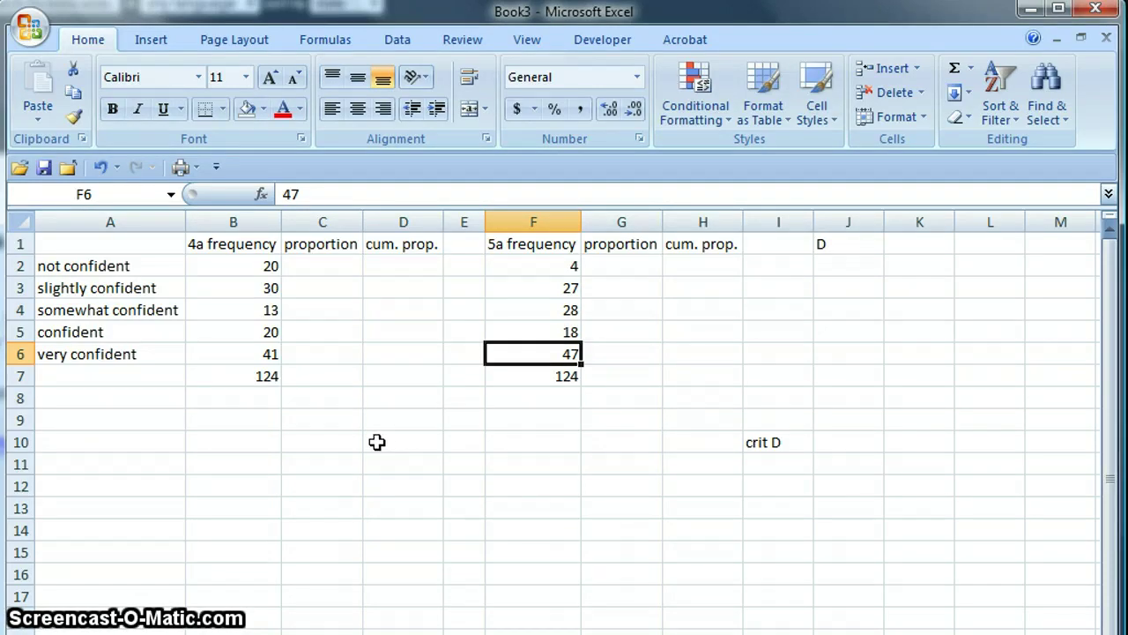
click(326, 267)
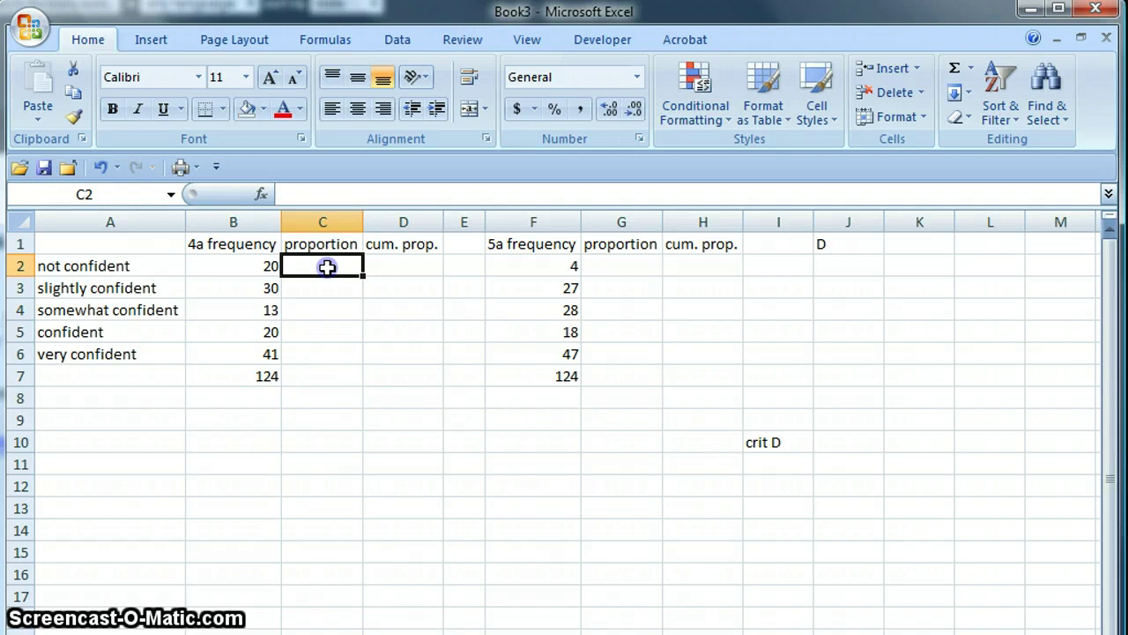
text(=)
click(247, 265)
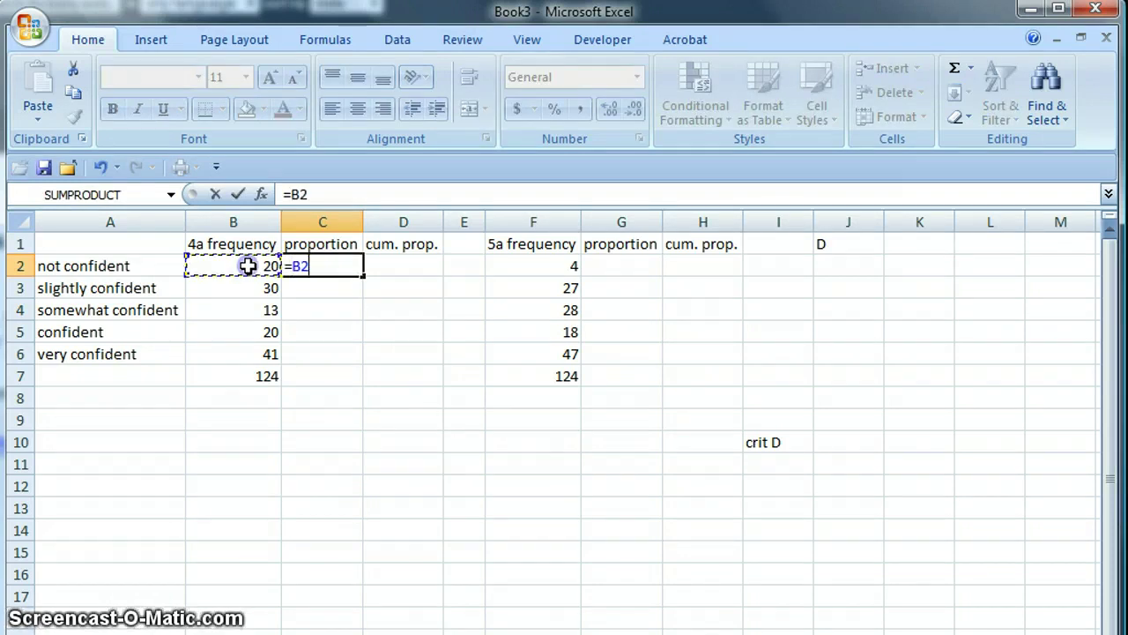
text(/12)
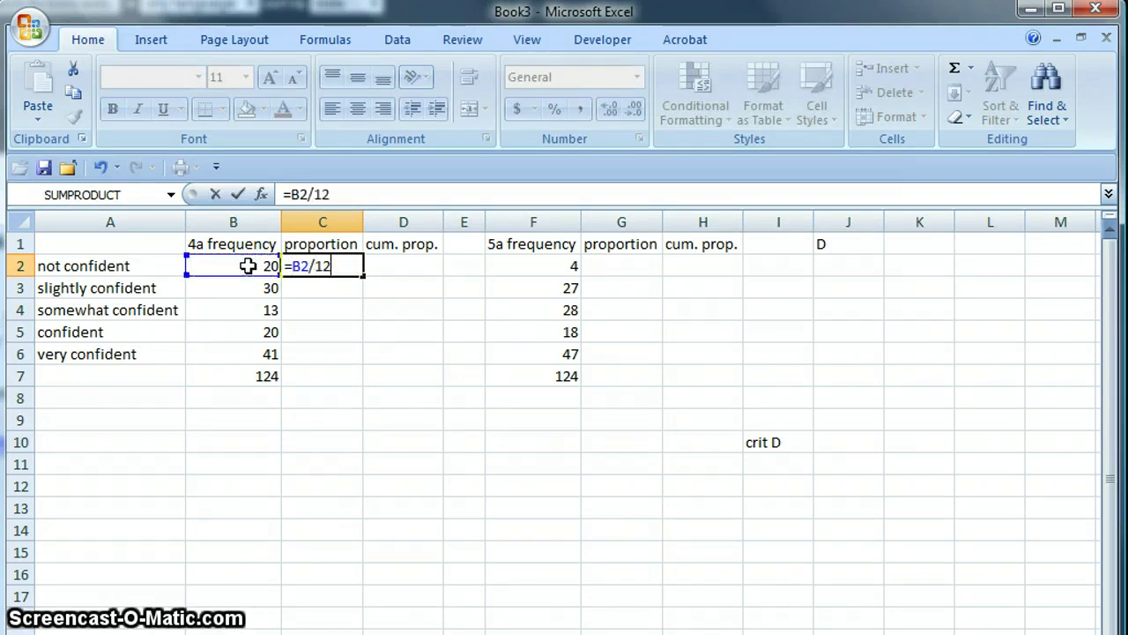
text(4)
key(Return)
click(338, 270)
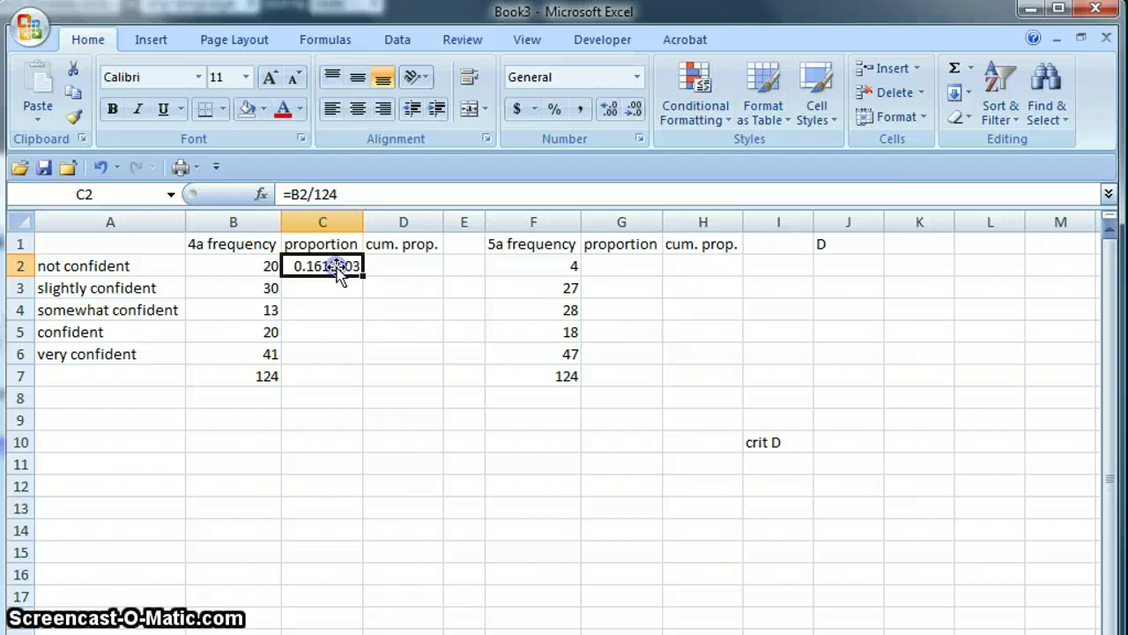
drag(362, 276, 363, 362)
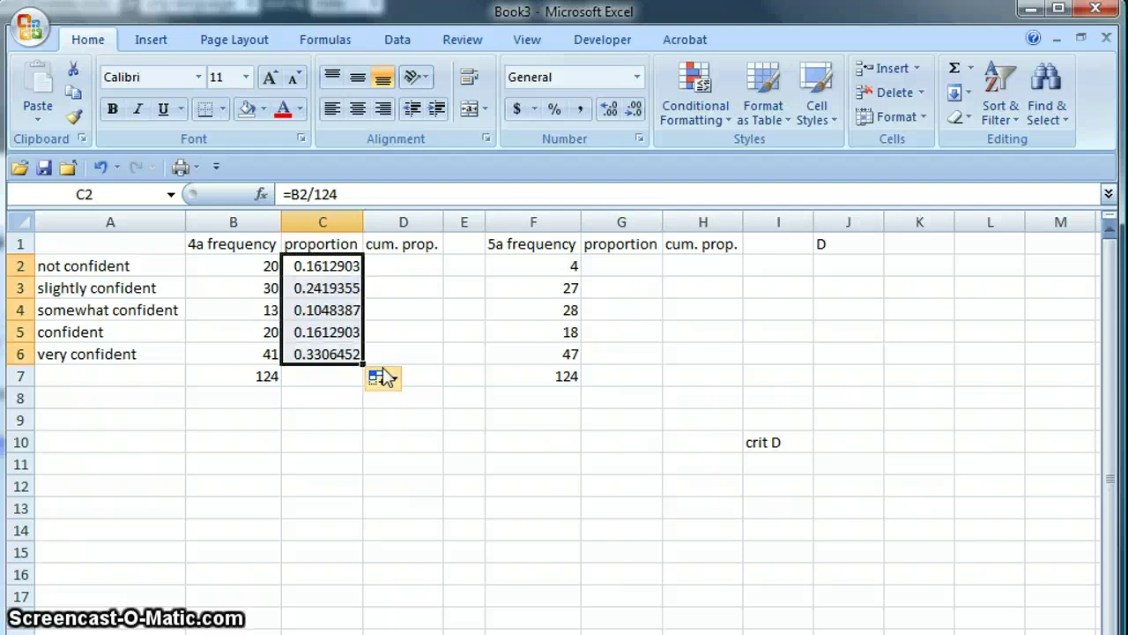
click(327, 423)
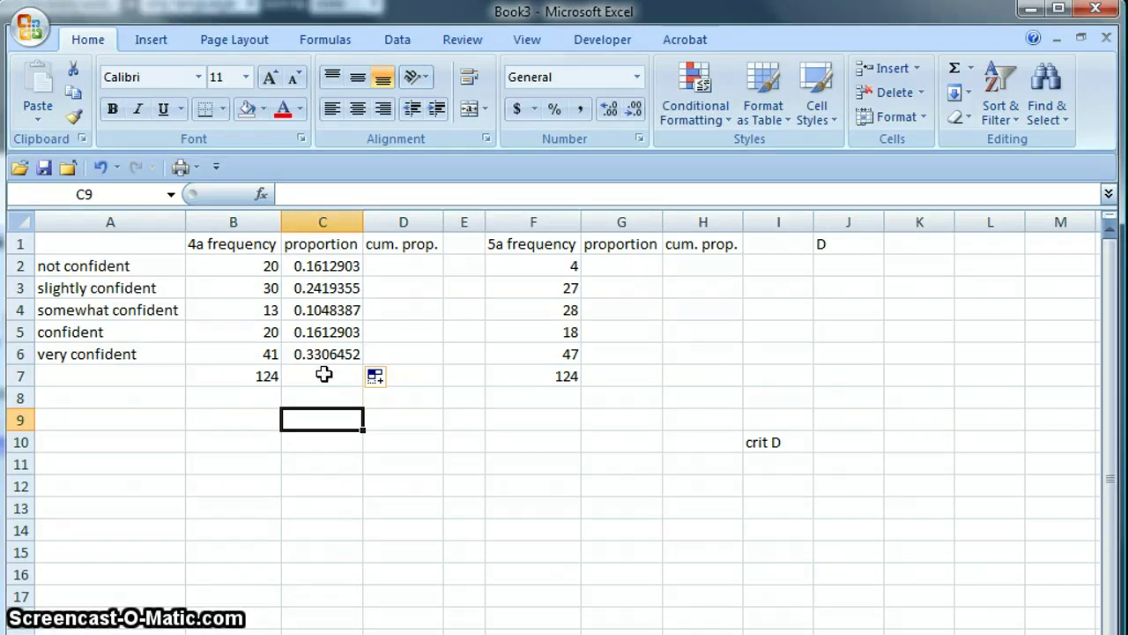
Fill the 5a proportion column G2:G6 with =F2/124 copied down, starting at 0.0322581
click(632, 268)
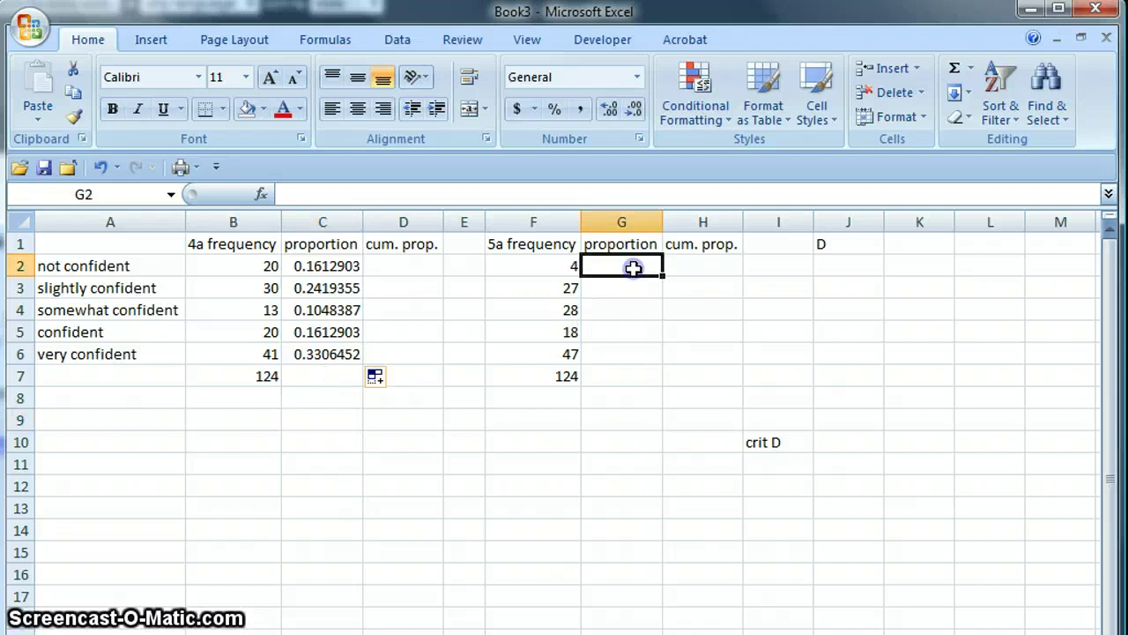
text(=)
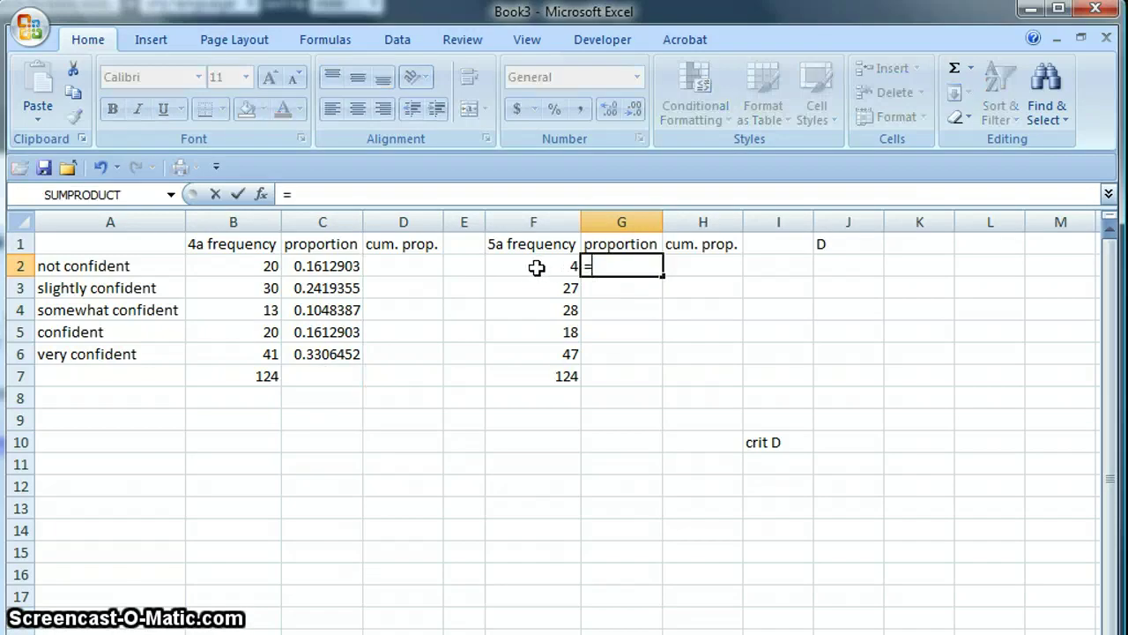
click(533, 266)
text(/124)
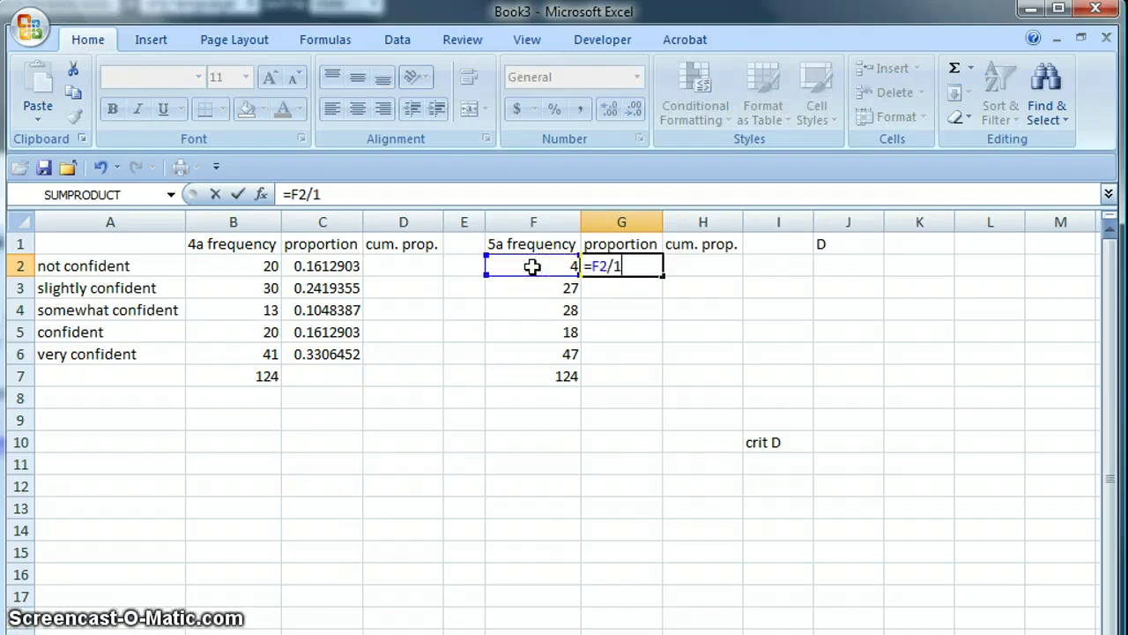
key(Return)
click(630, 266)
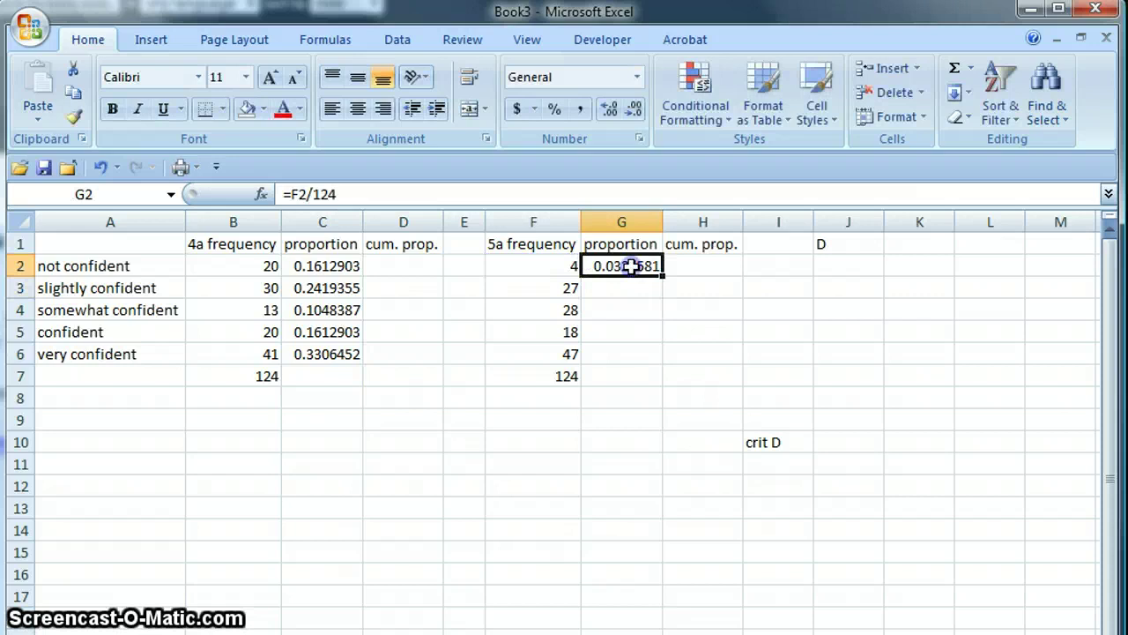
drag(662, 276, 650, 355)
click(633, 426)
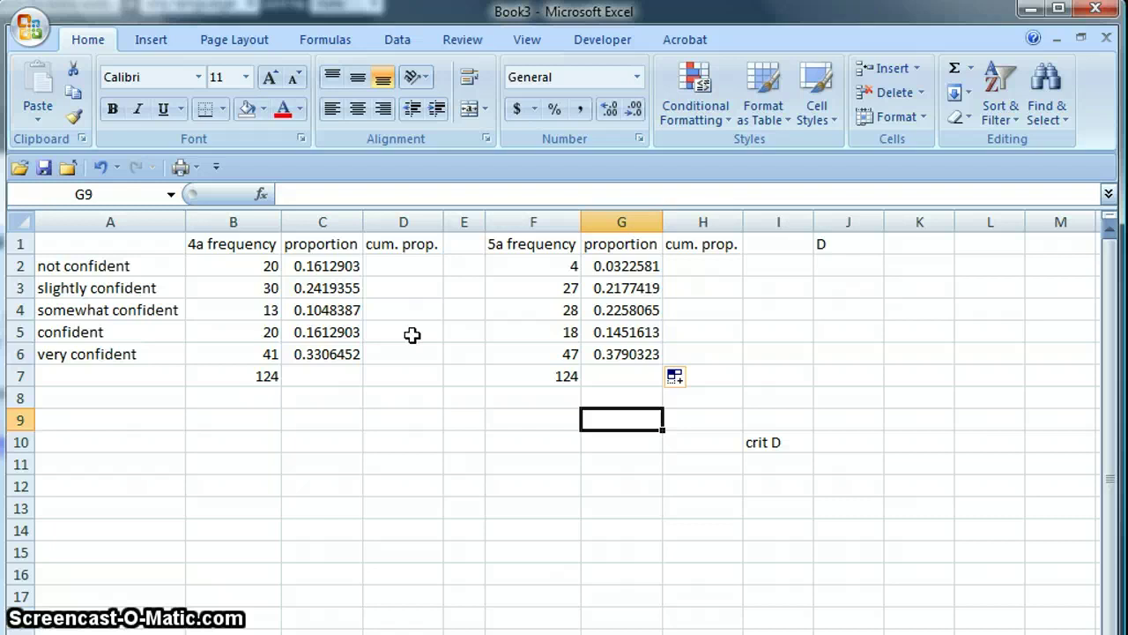
Start the 4a cumulative proportions with =C2 in D2 and =D2+C3 in D3
click(397, 266)
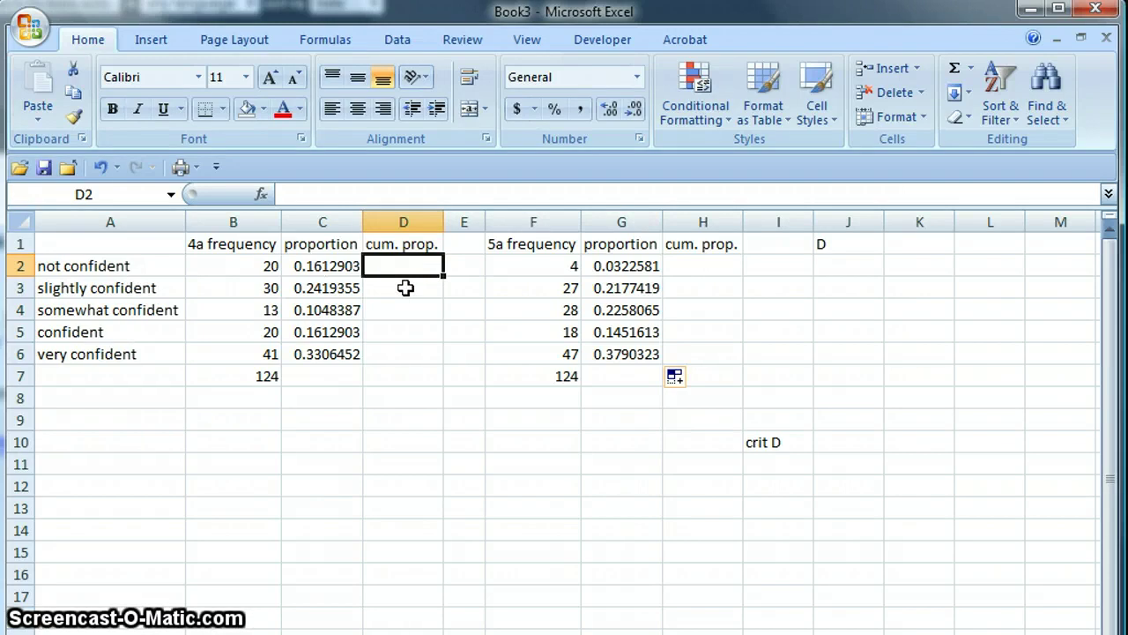
text(=)
click(328, 268)
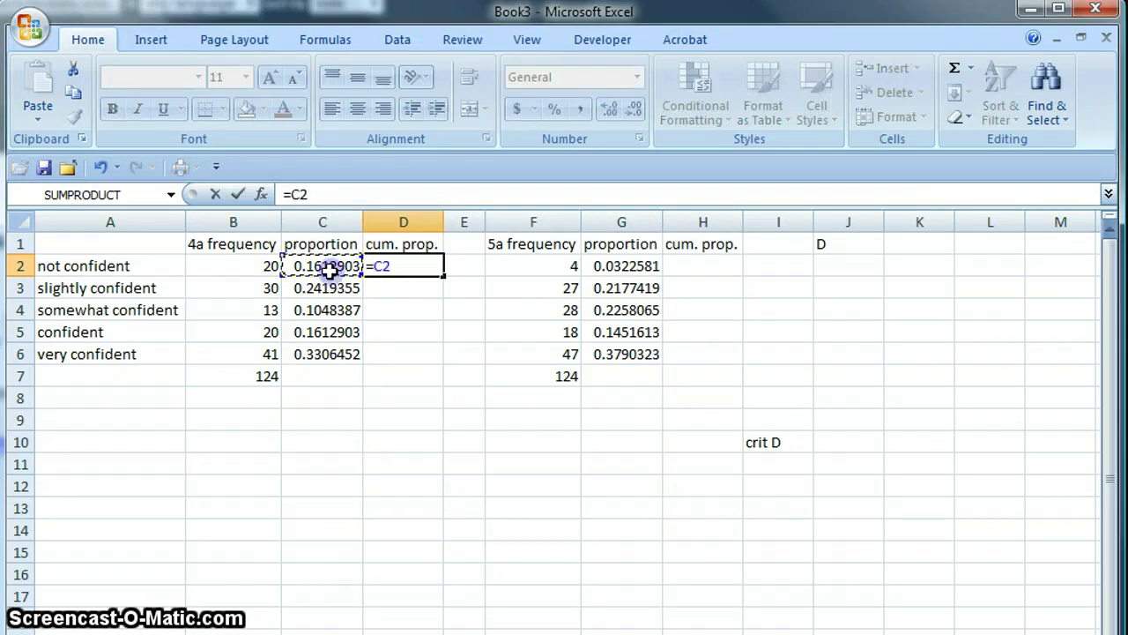
key(Return)
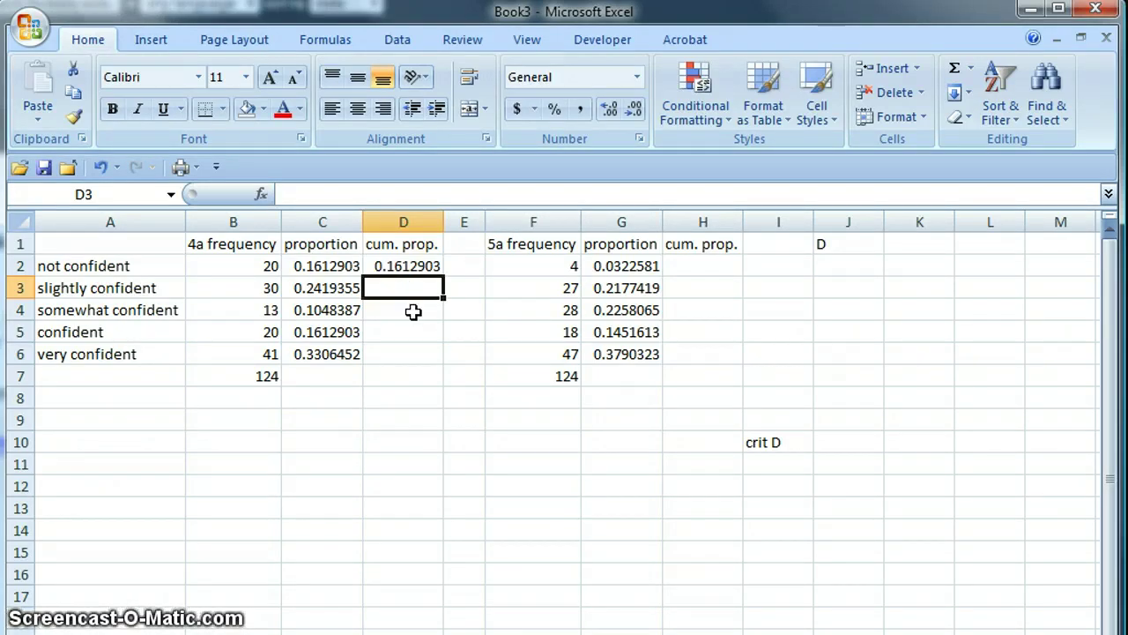
text(=)
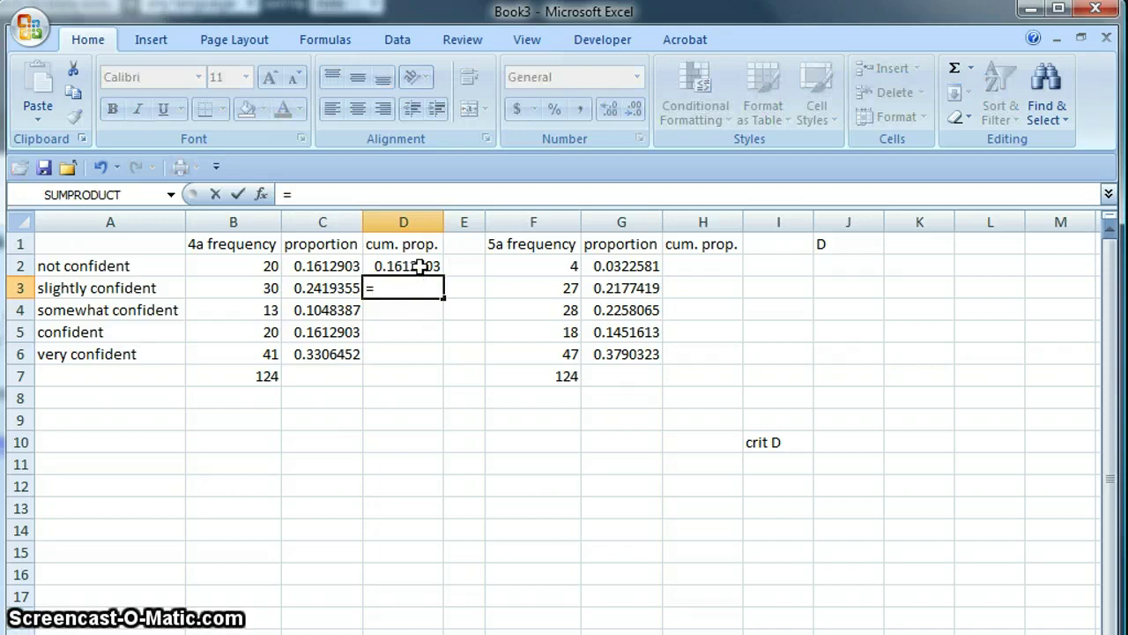
click(420, 266)
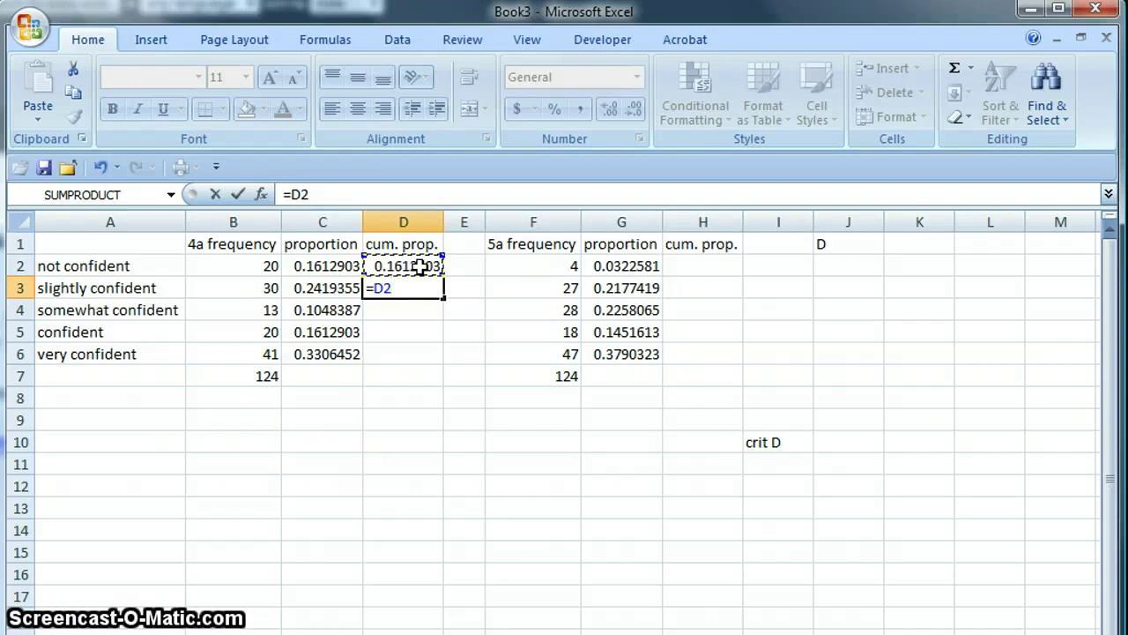
text(+)
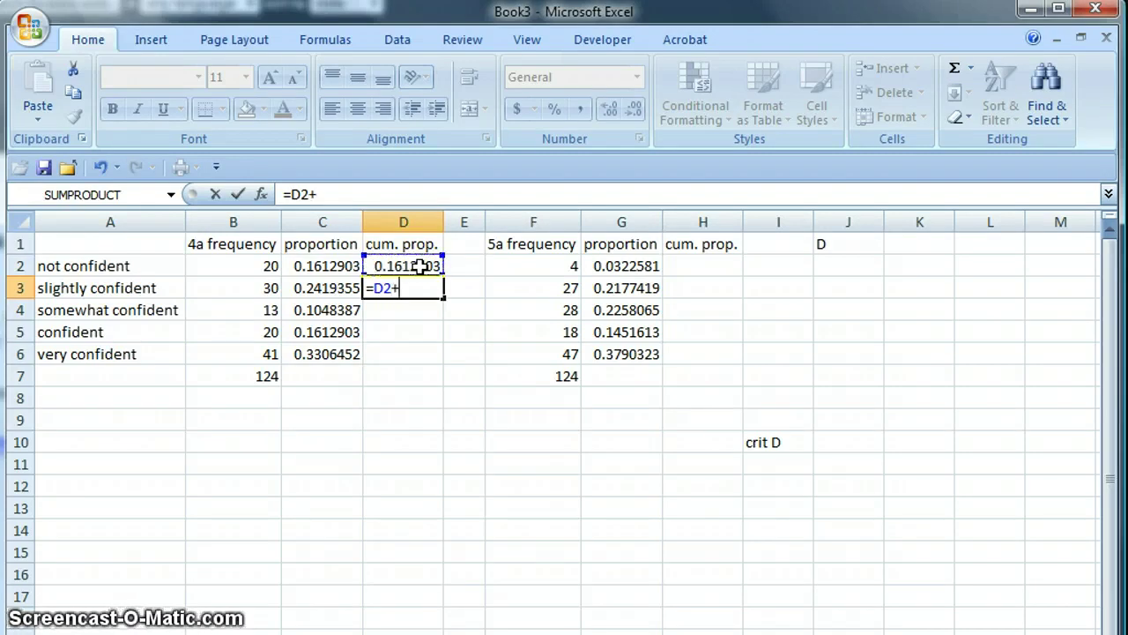
click(315, 296)
key(Return)
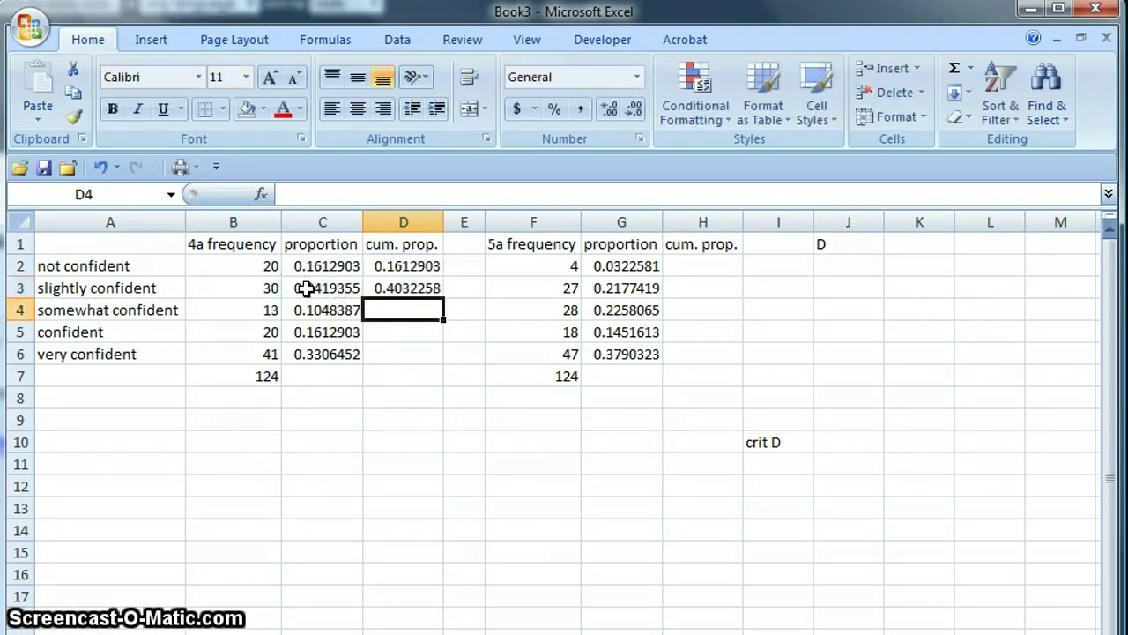
Enter =D3+C4 in D4 and copy it down to D6, reaching 1
text(=)
click(423, 288)
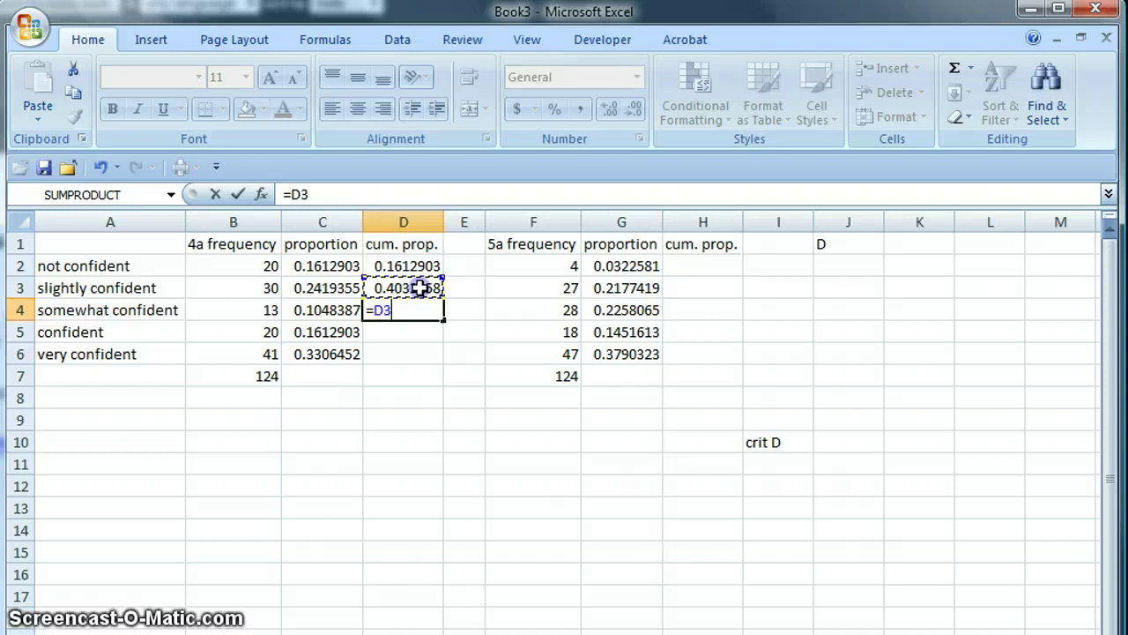
text(+)
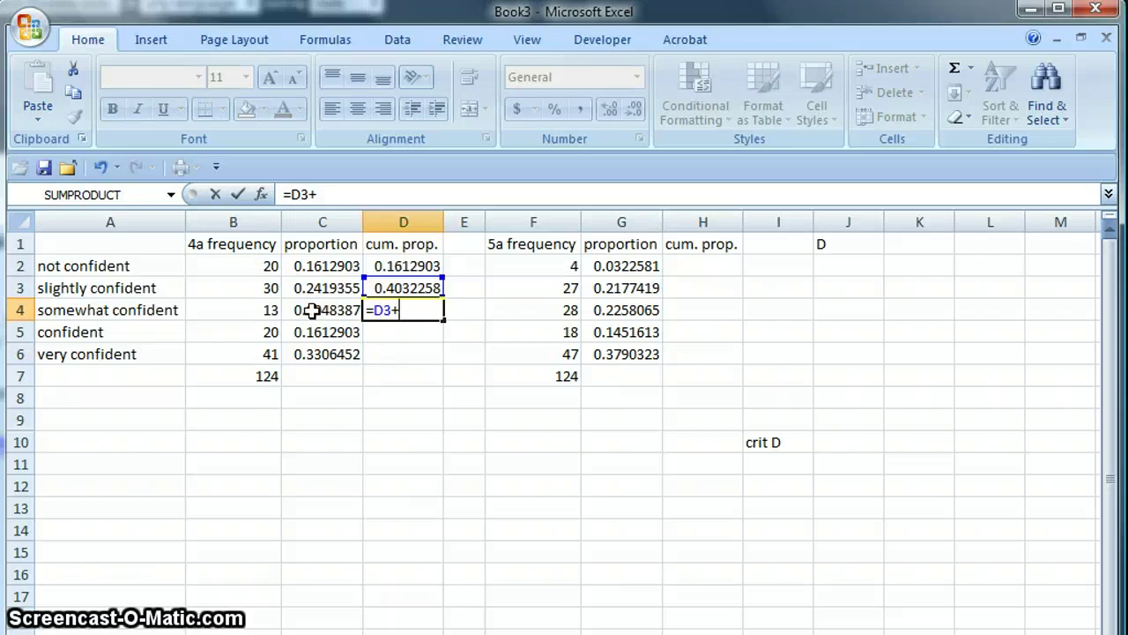
click(311, 310)
key(Return)
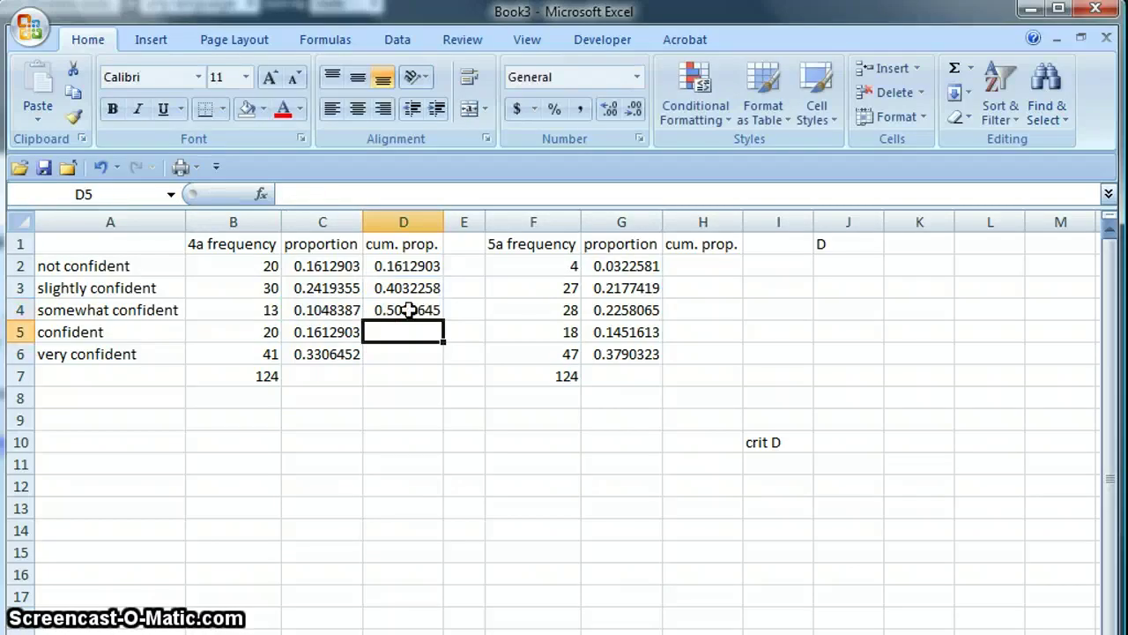
click(427, 310)
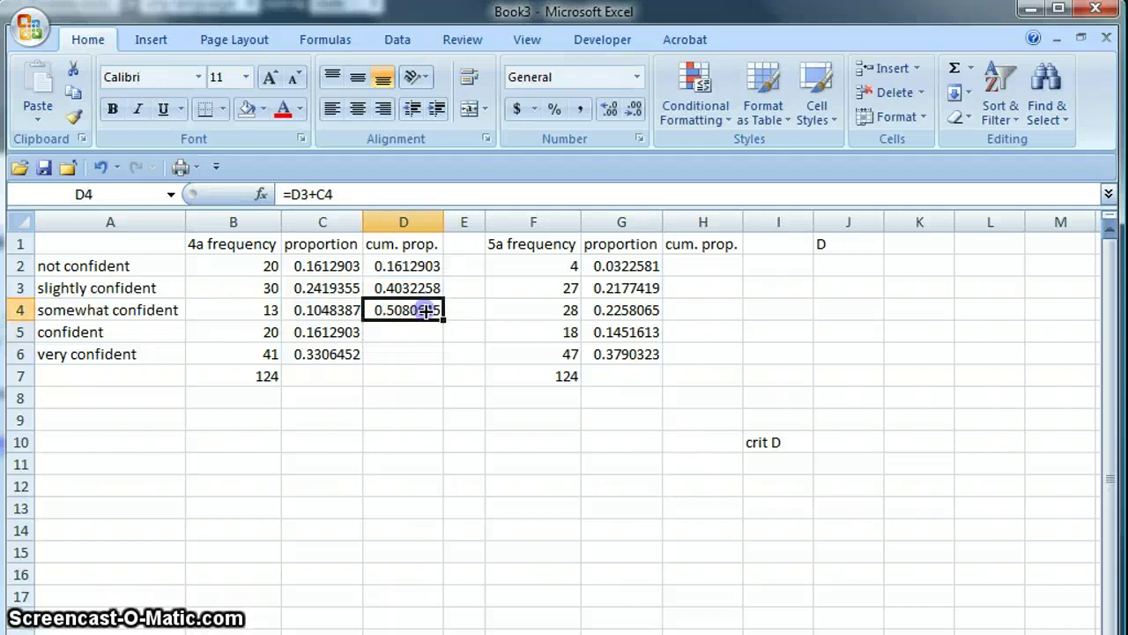
drag(426, 310, 441, 361)
click(379, 353)
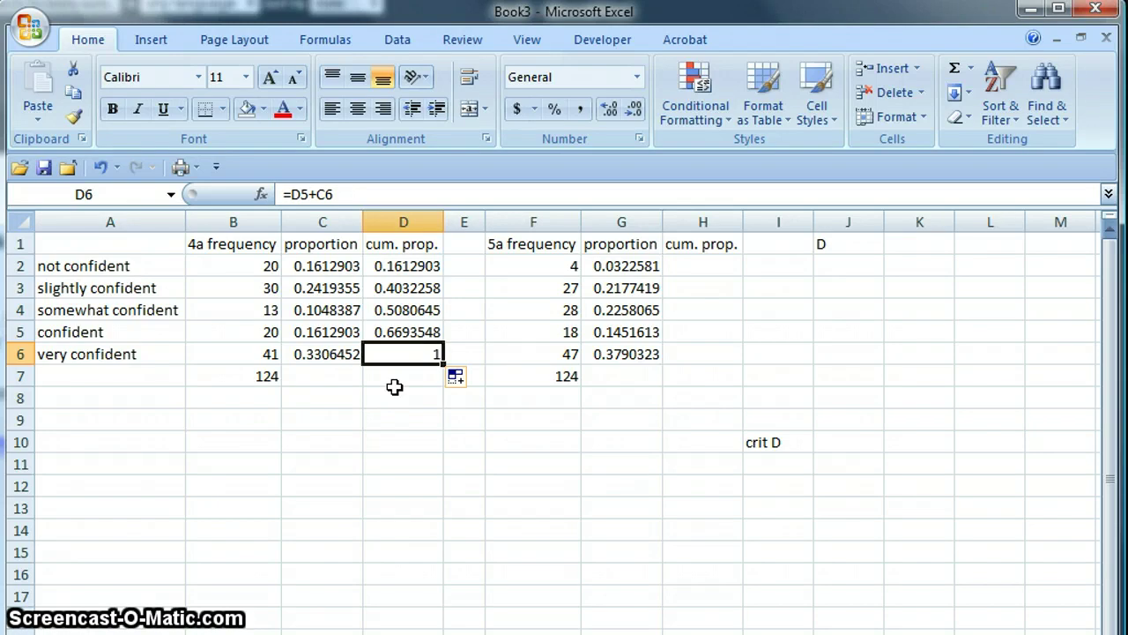
Fill H2:H6 with 5a running totals: =G2 in H2, then =H2+G3 copied down to H6
click(710, 266)
text(=)
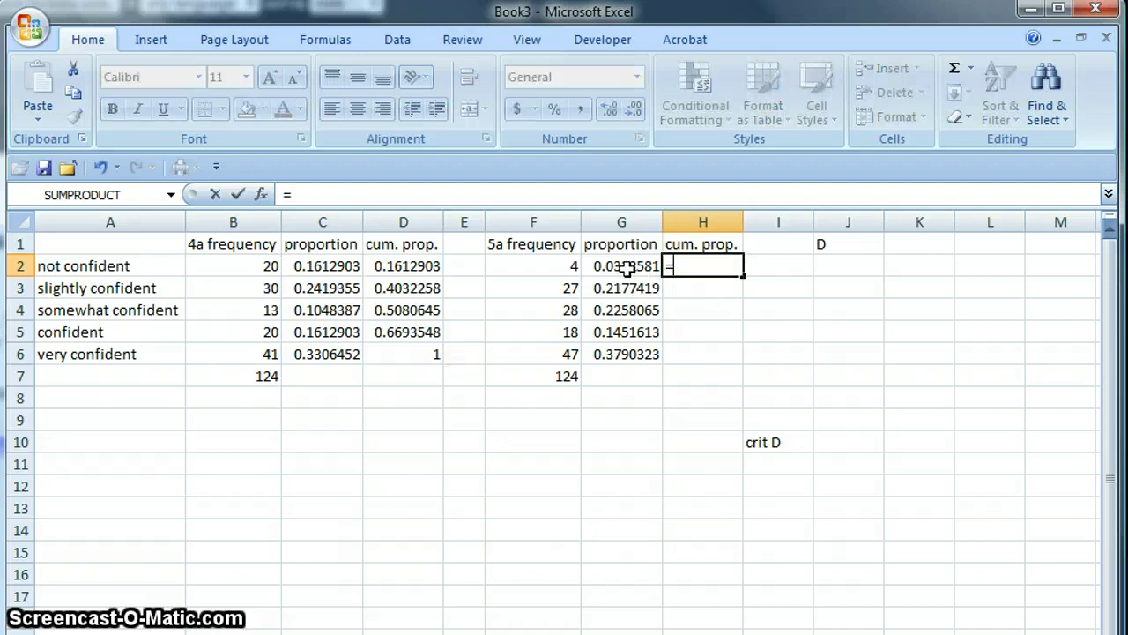
click(621, 266)
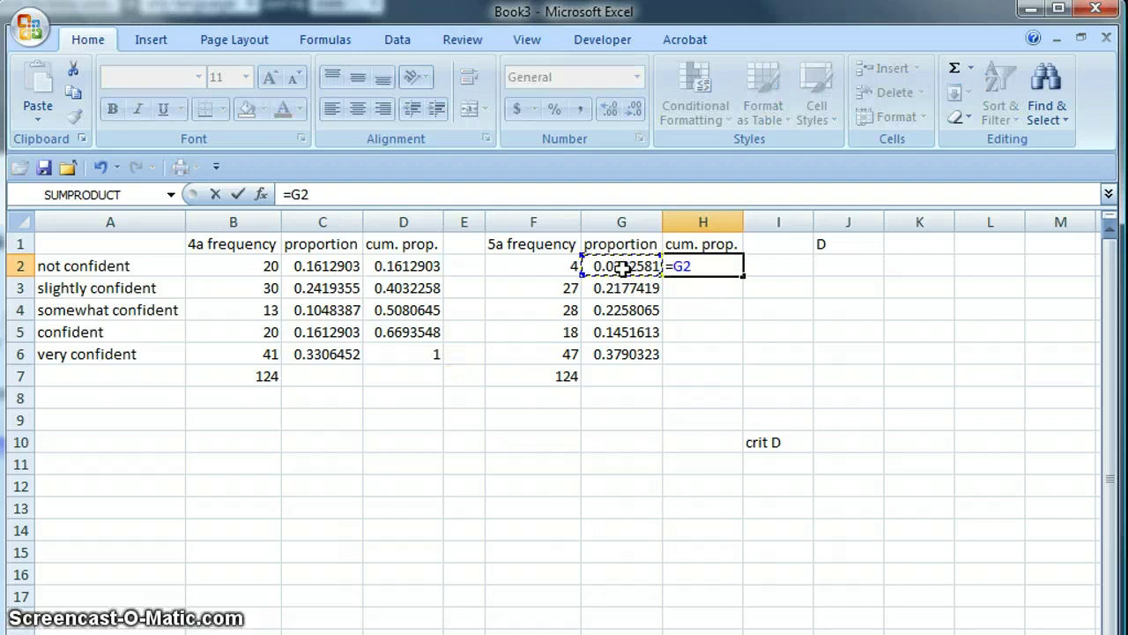
key(Return)
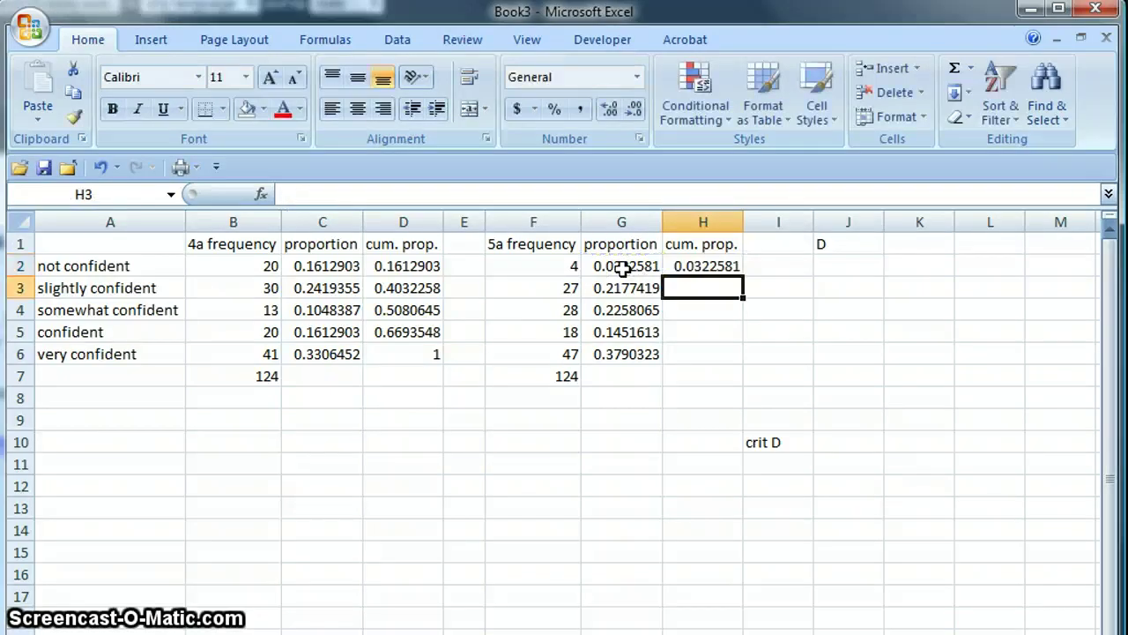
text(=)
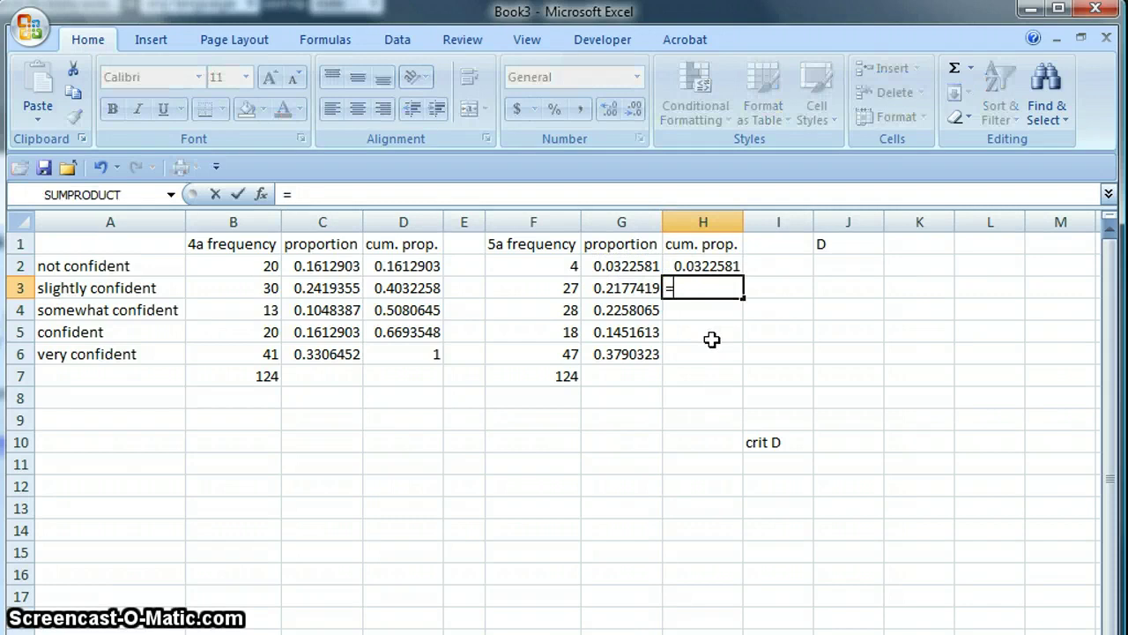
click(702, 261)
text(+)
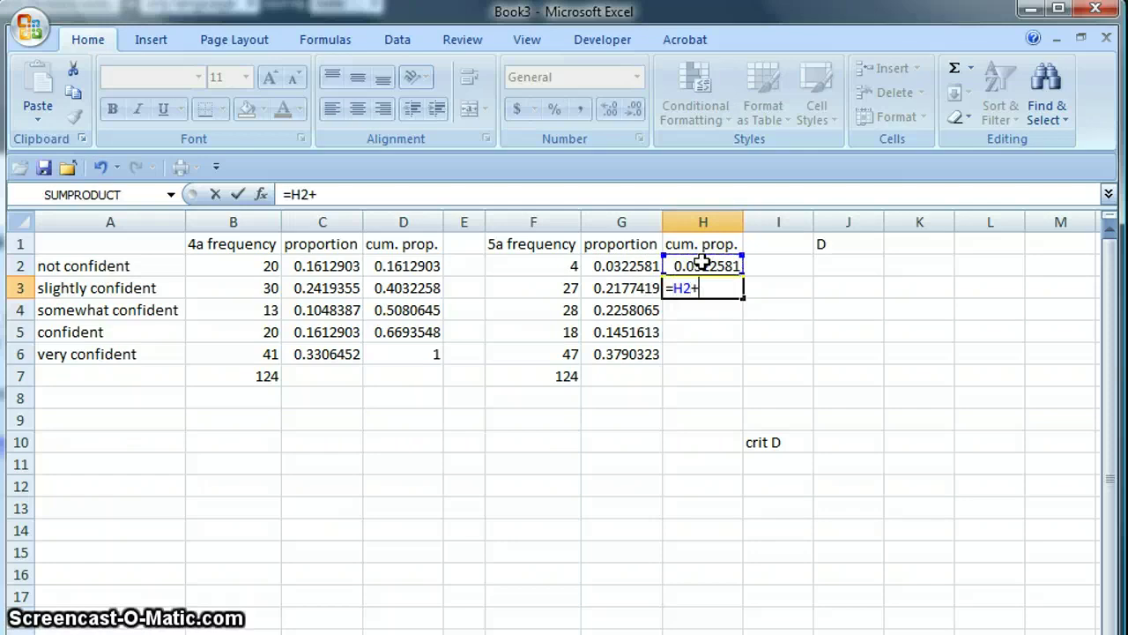
click(624, 287)
key(Return)
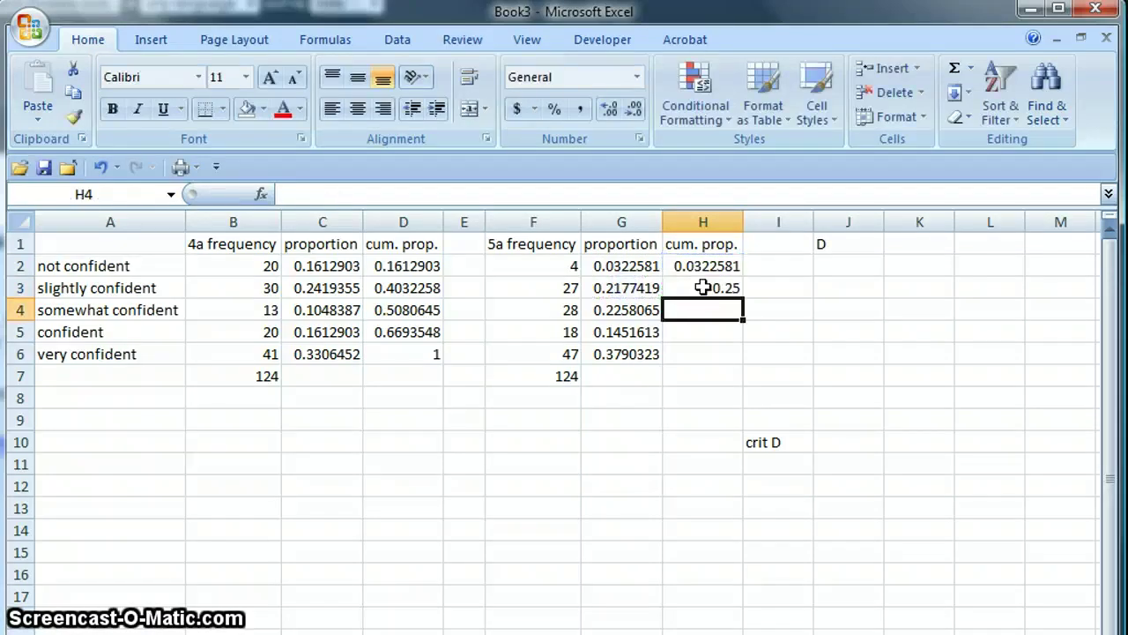
click(705, 287)
drag(743, 298, 736, 364)
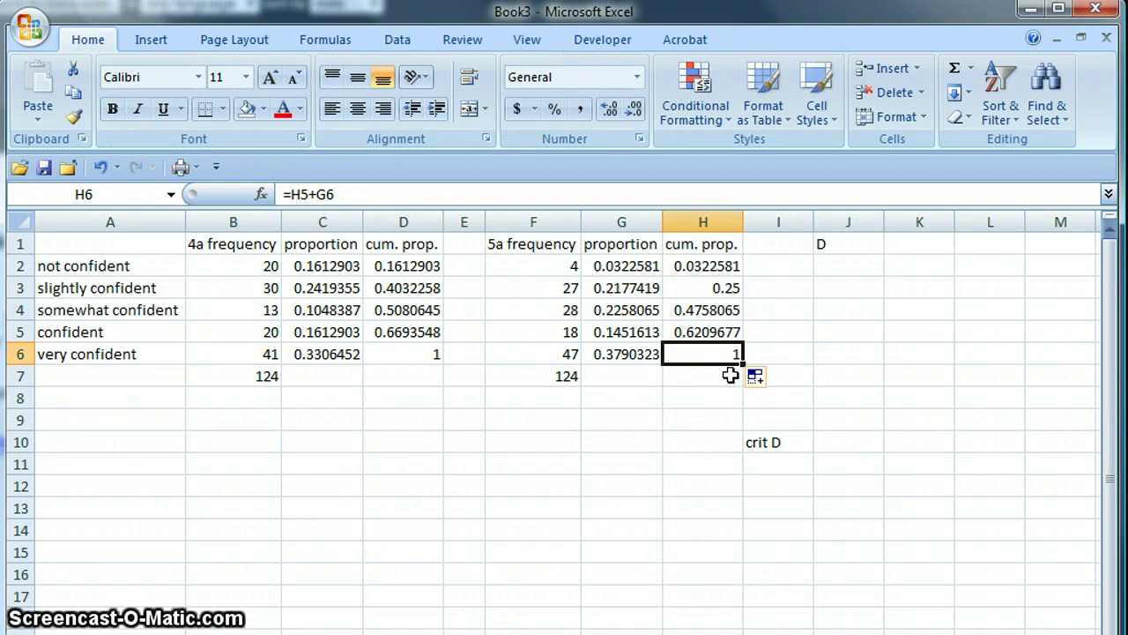
click(832, 266)
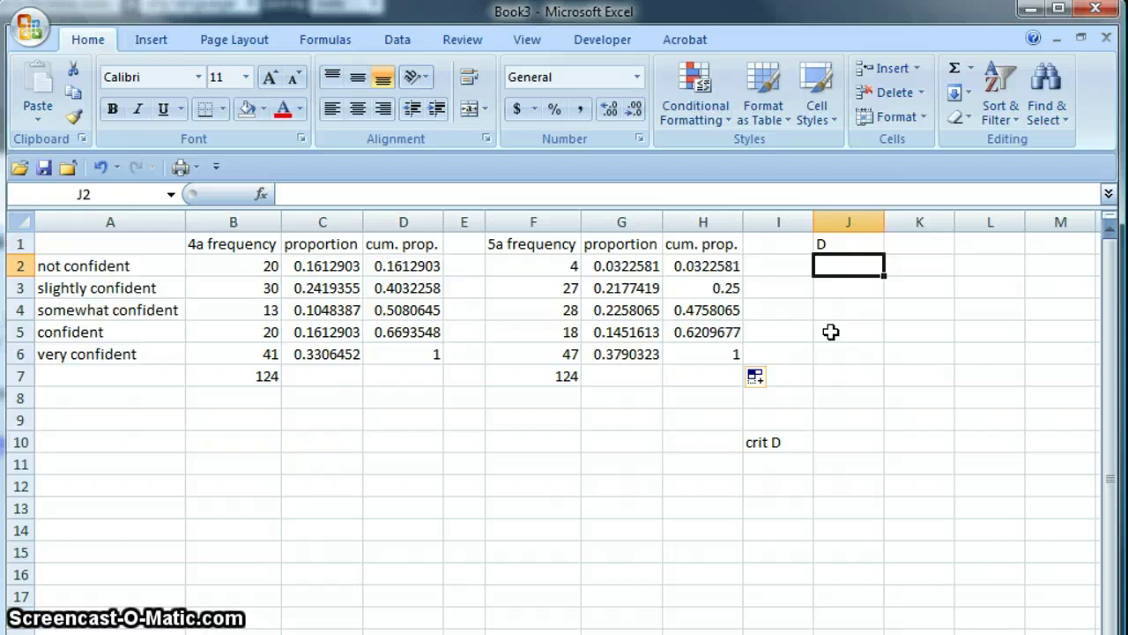
Enter =D2-H2 in J2 and copy it down to J6, giving 0.129032, 0.153226, 0.032258, 0.048387, 0
text(=)
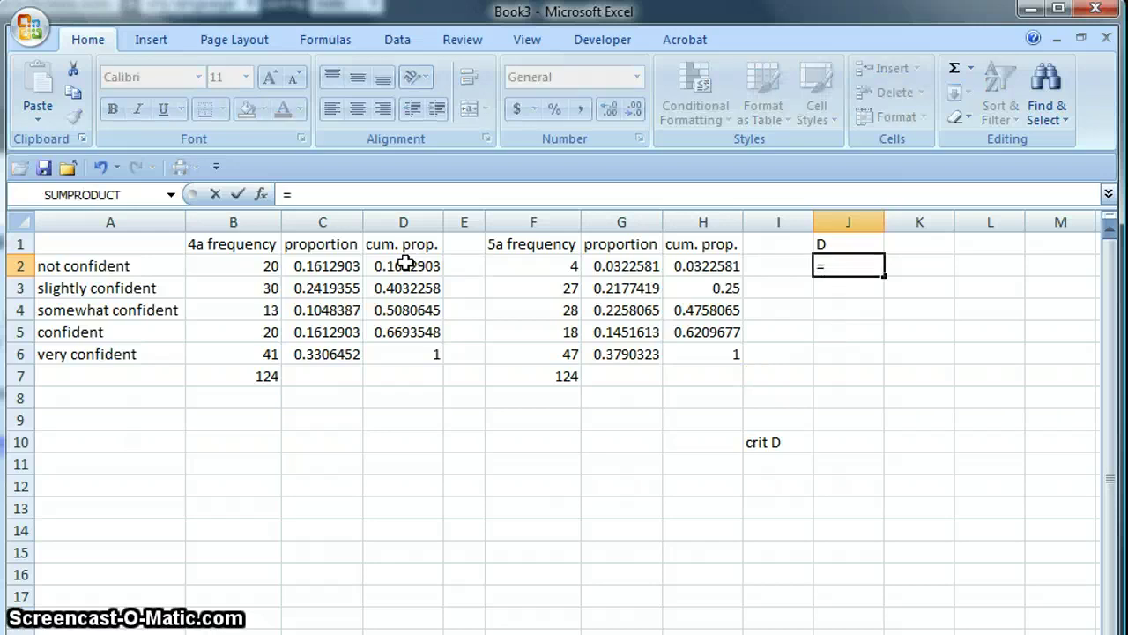
click(405, 262)
text(-)
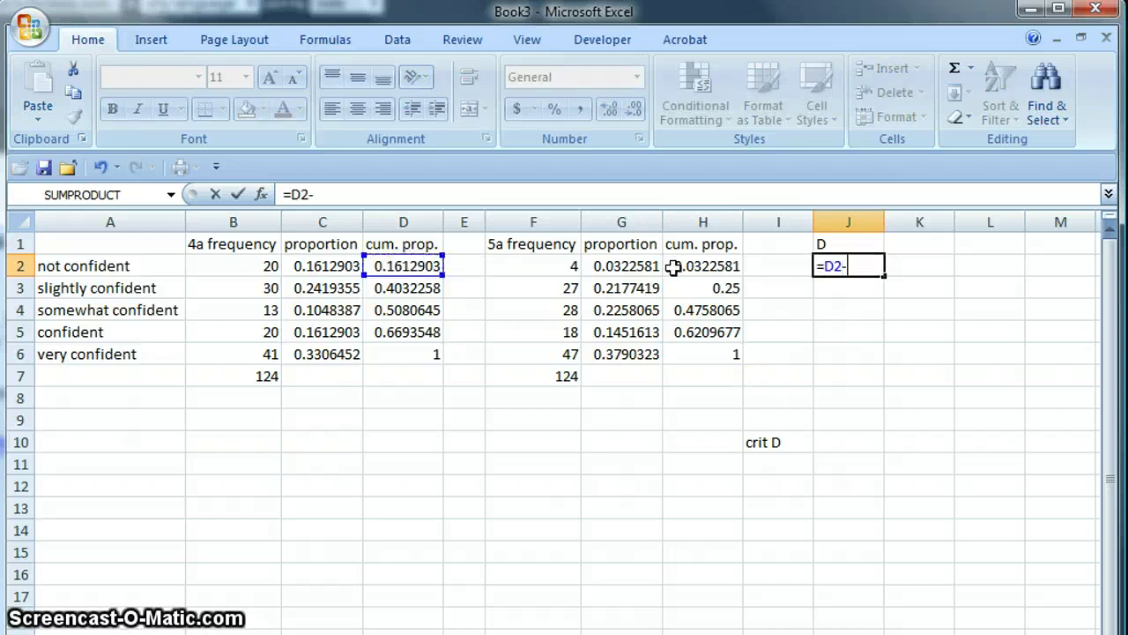
click(687, 266)
key(Return)
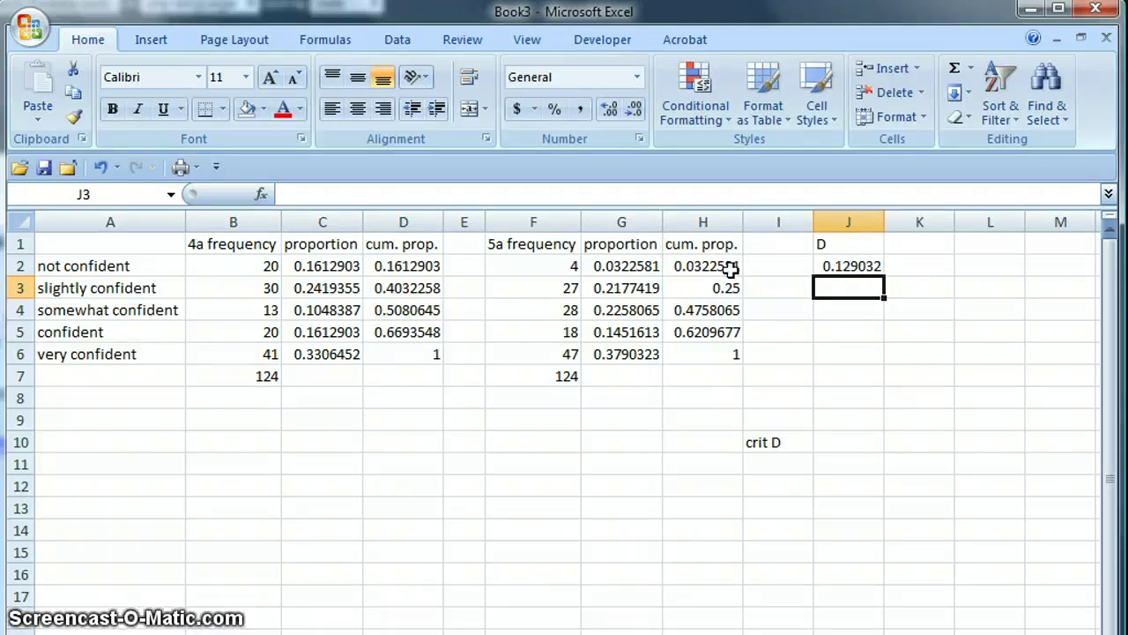
click(847, 265)
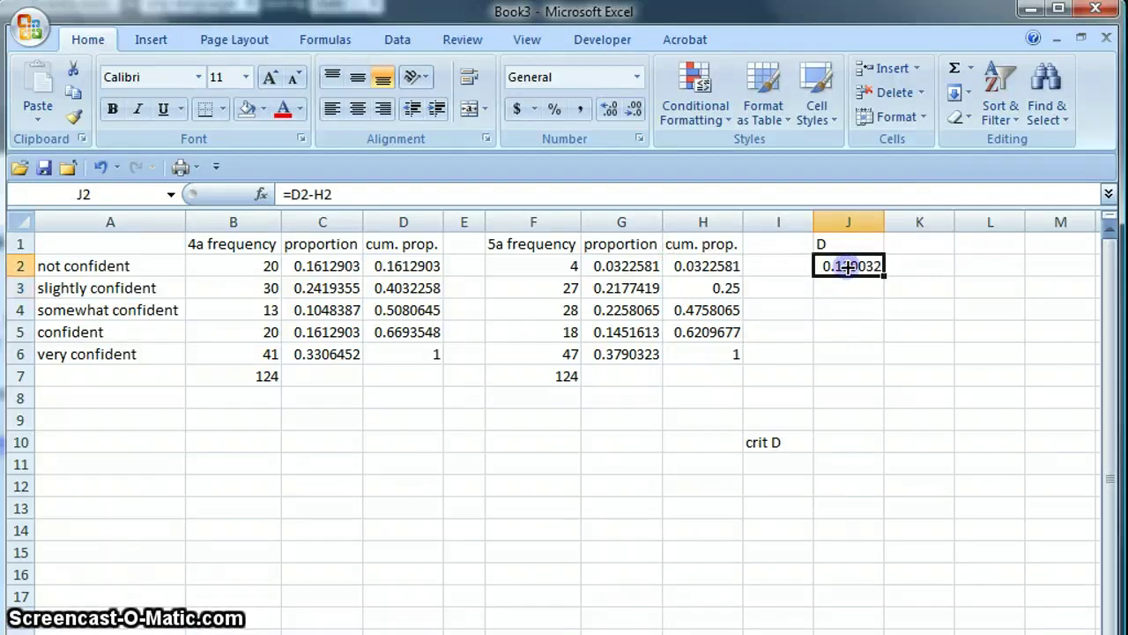
drag(883, 275, 882, 360)
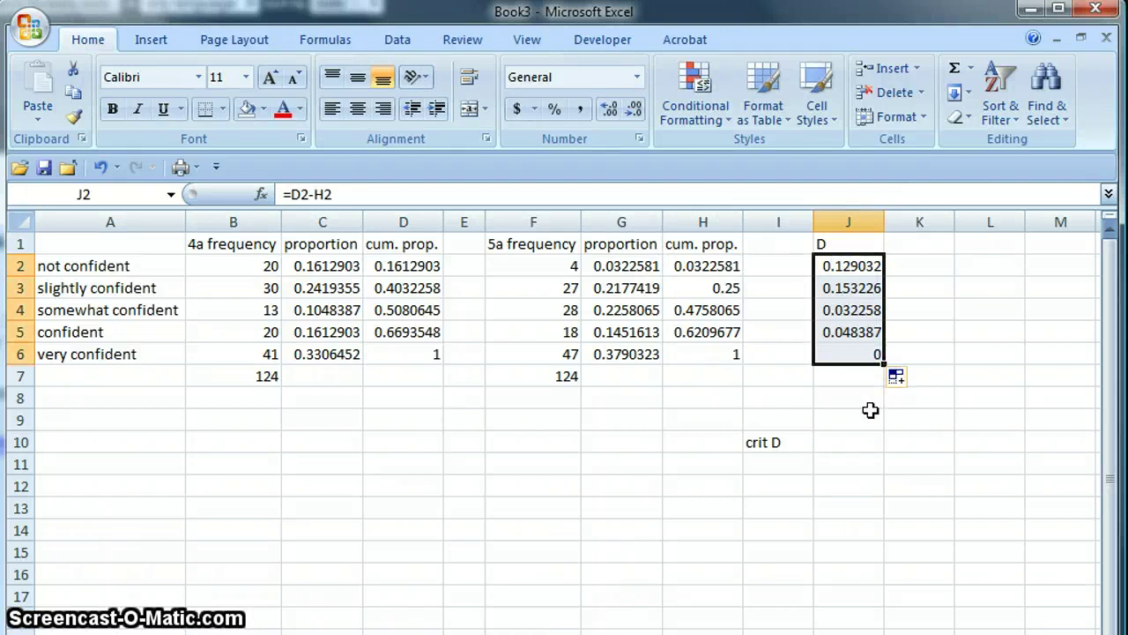
click(859, 396)
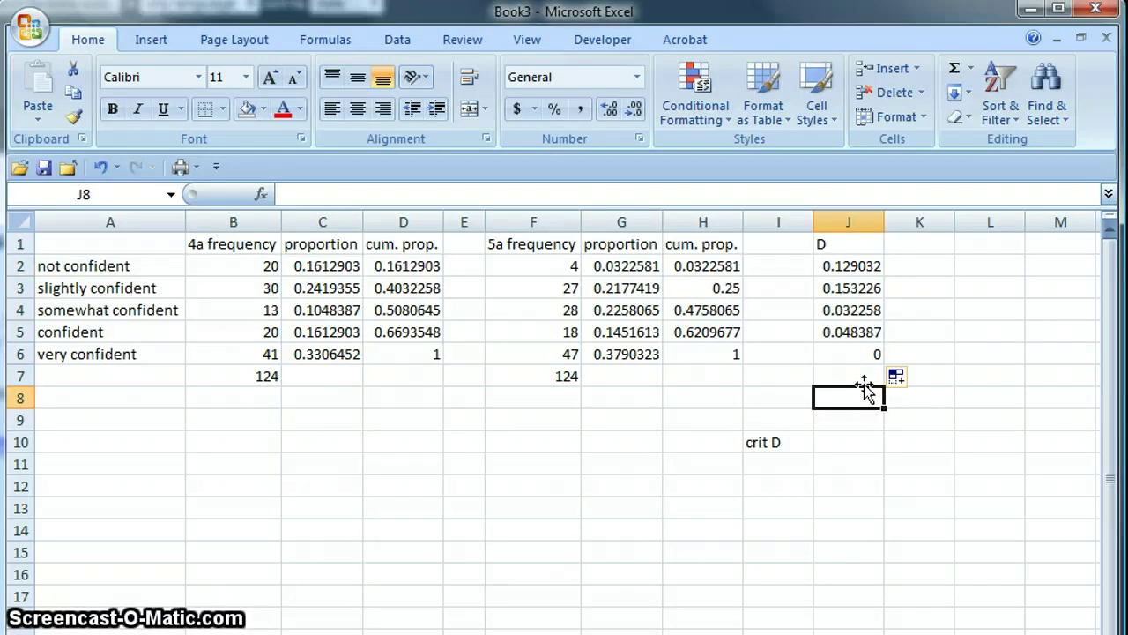
Fill J3, the largest difference 0.153226, with yellow
click(848, 289)
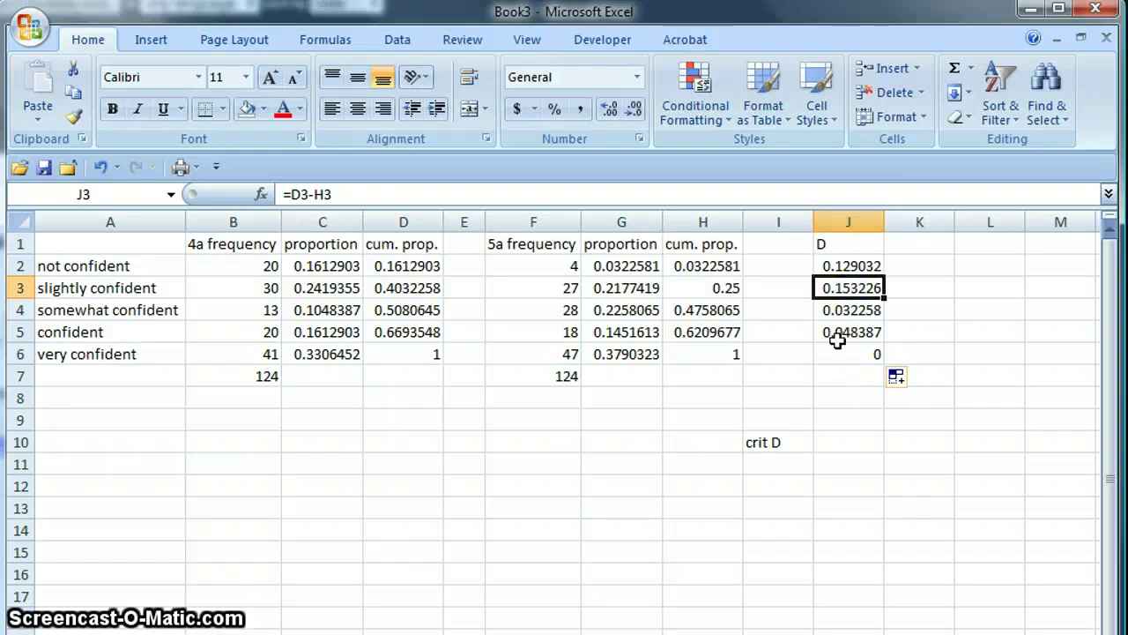
click(263, 109)
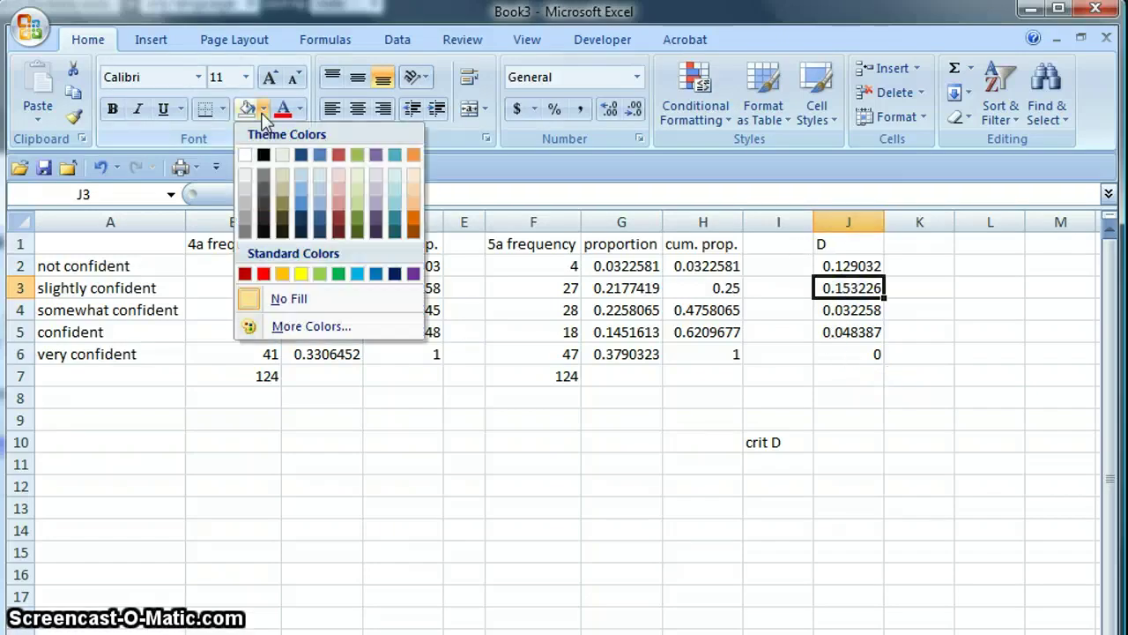
click(300, 273)
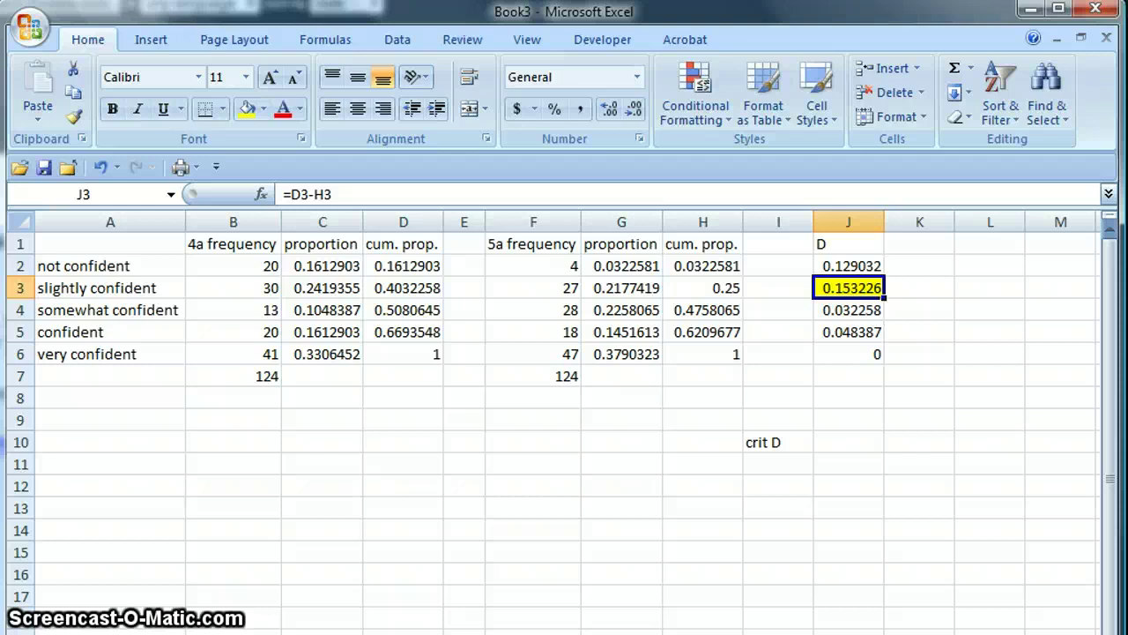
key(Right)
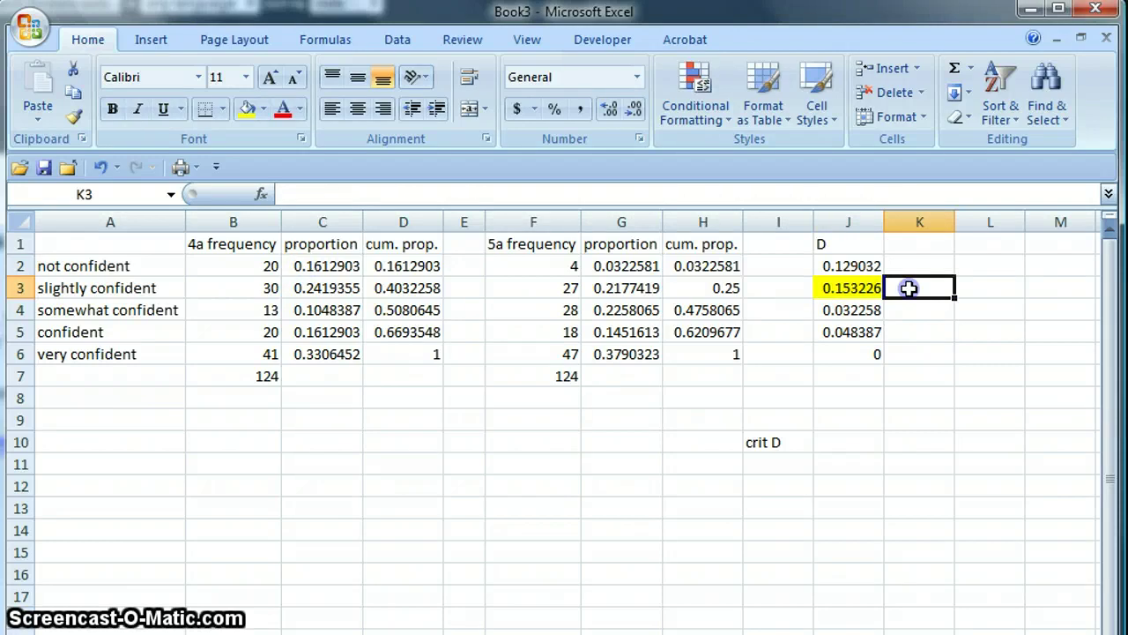
click(861, 449)
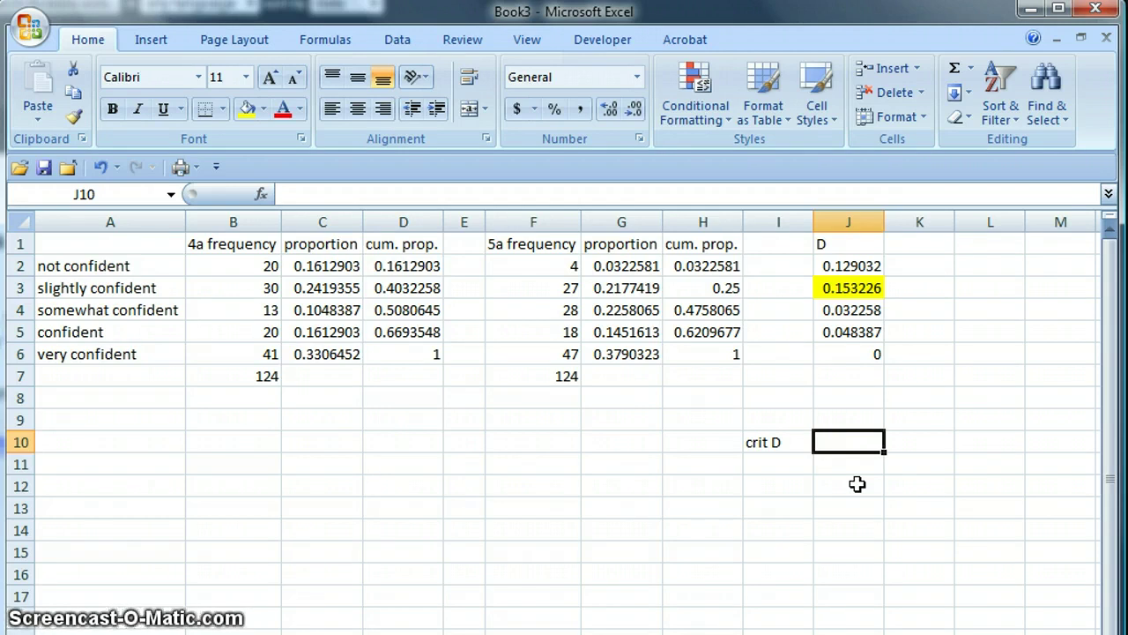
Enter =1.36/sqrt(124) in J10 beside crit D, giving 0.122132
text(=1.3)
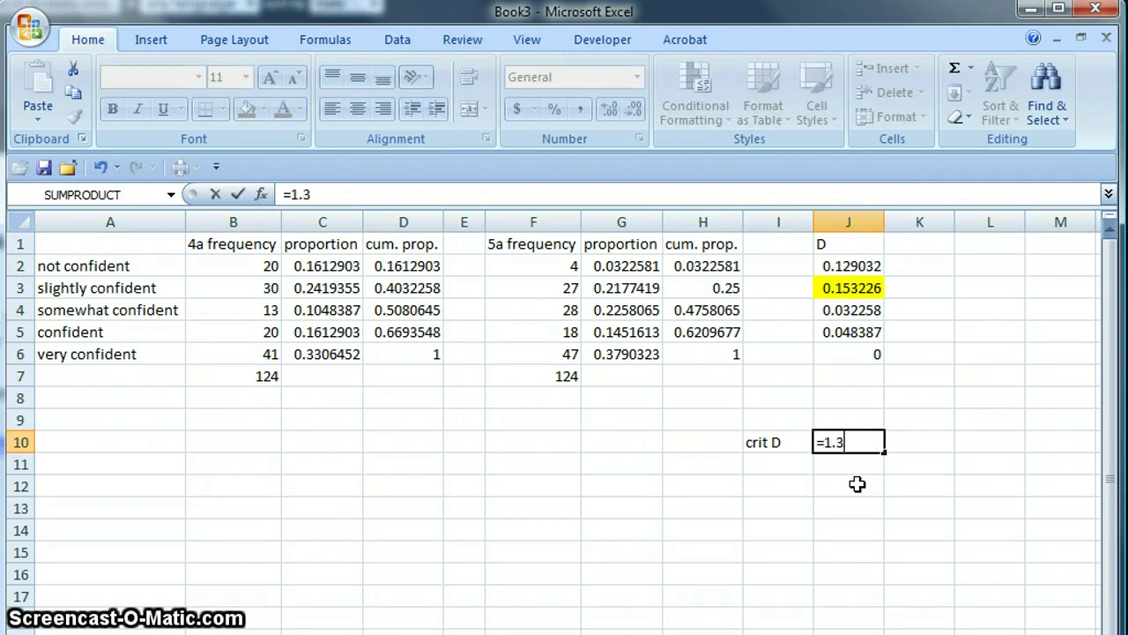
text(6/)
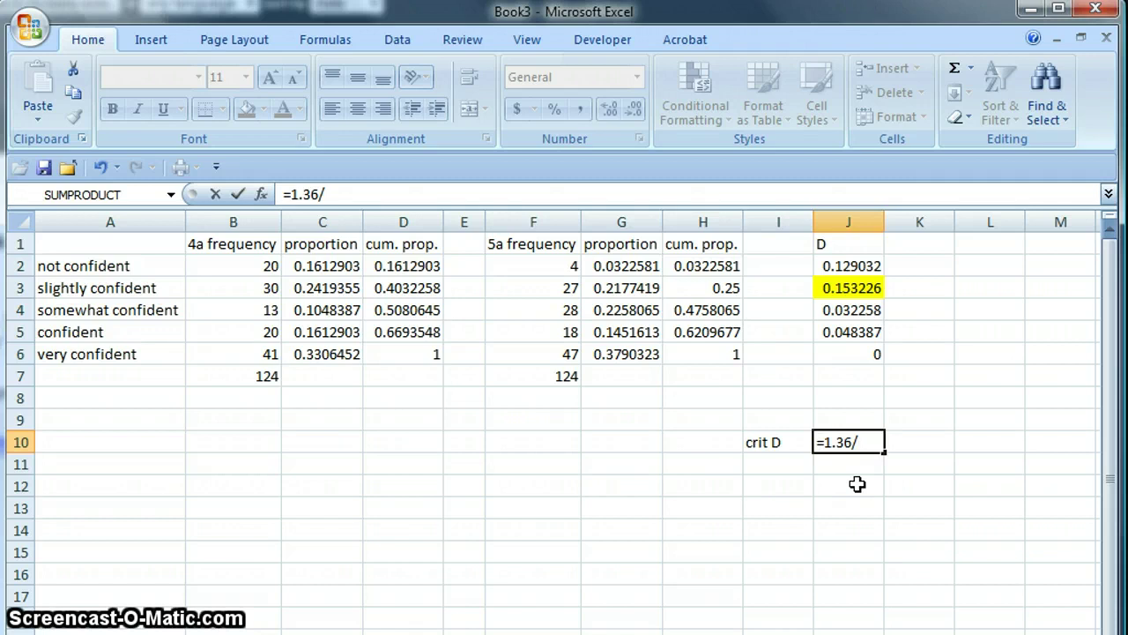
text(sqrt()
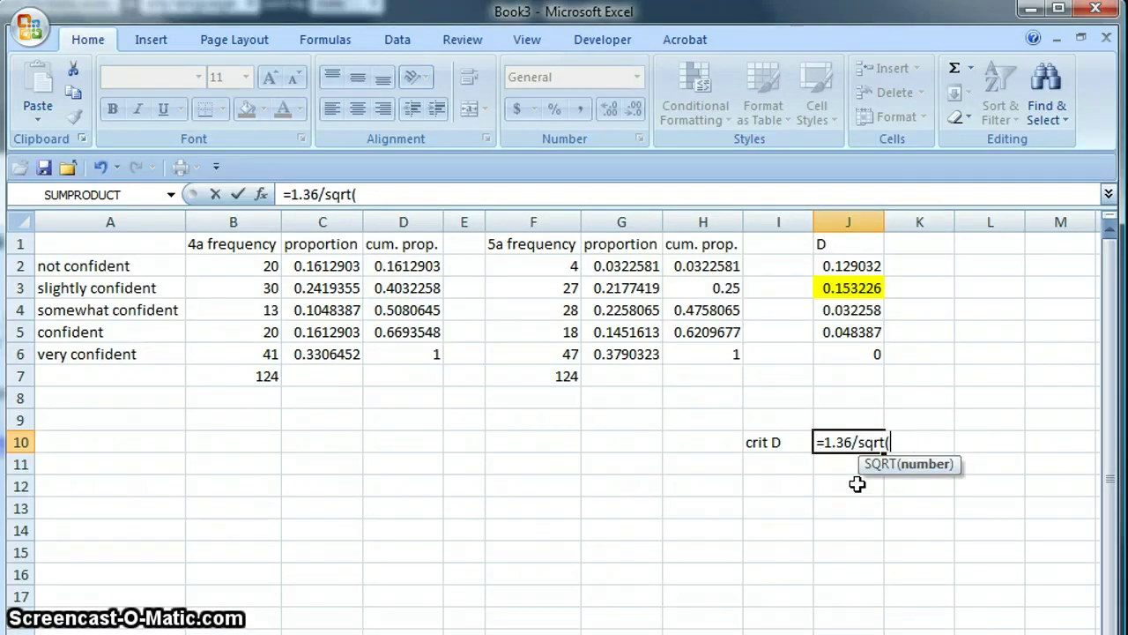
text(124))
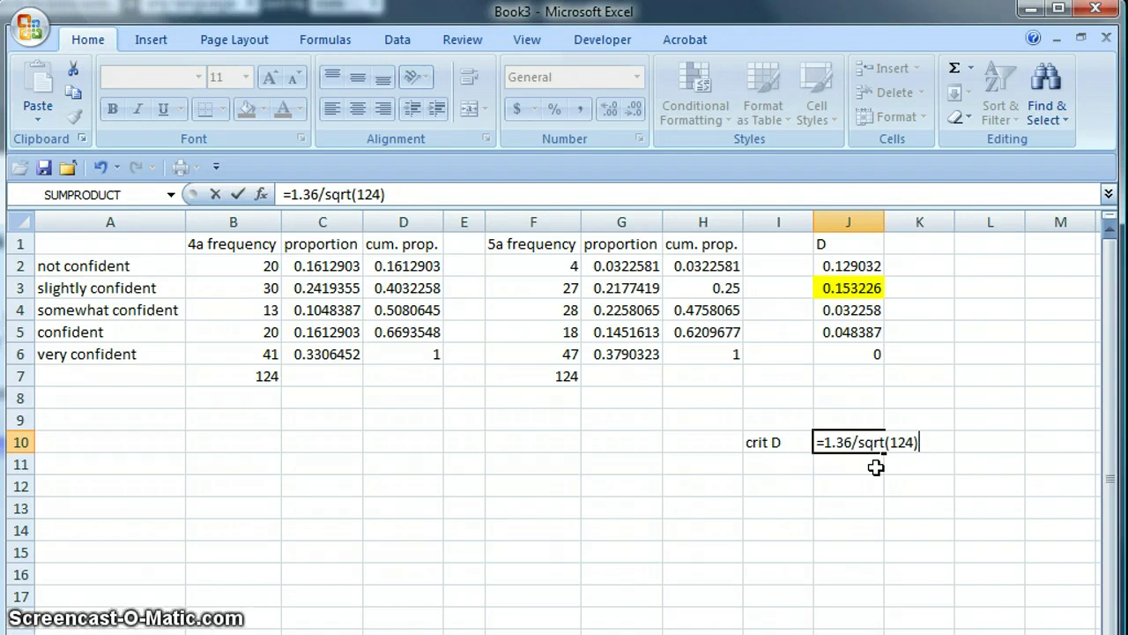
key(Return)
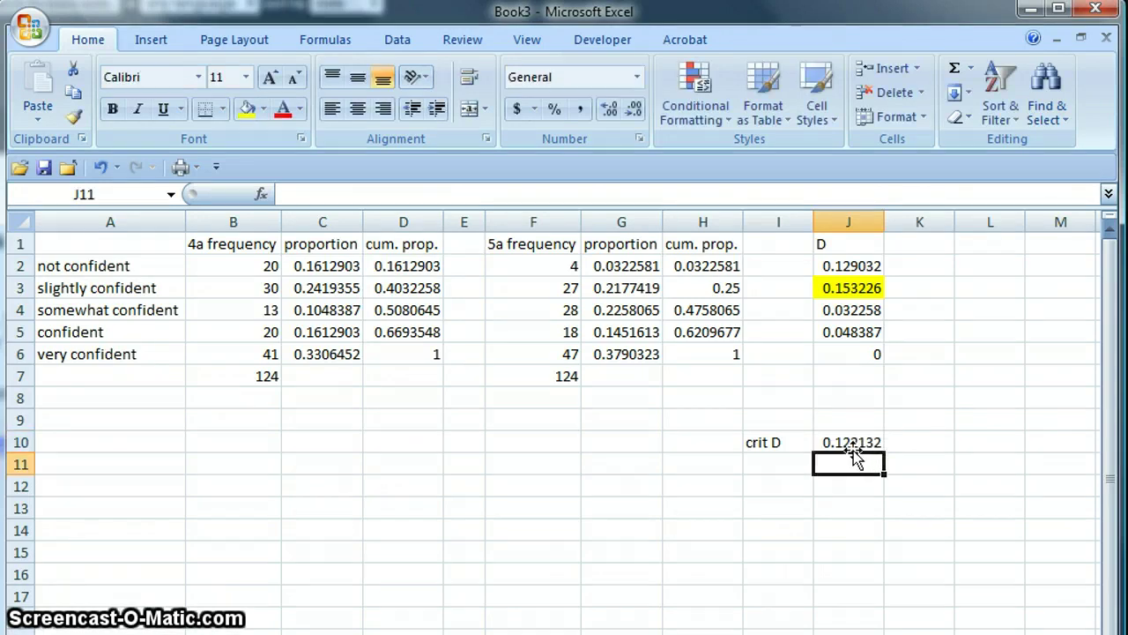
click(853, 442)
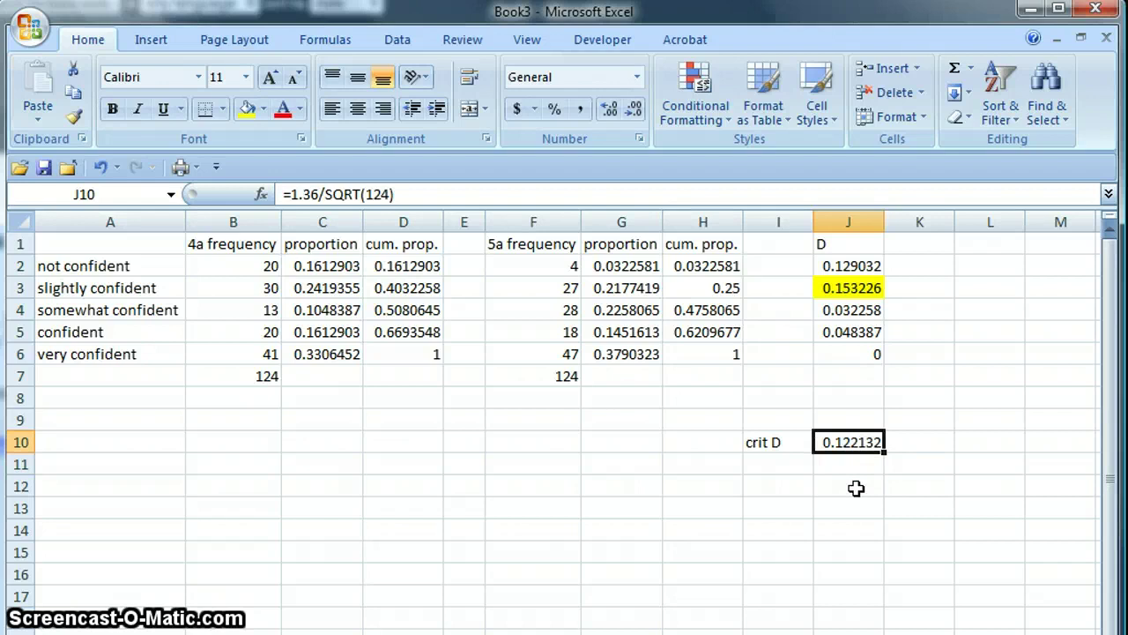
click(880, 289)
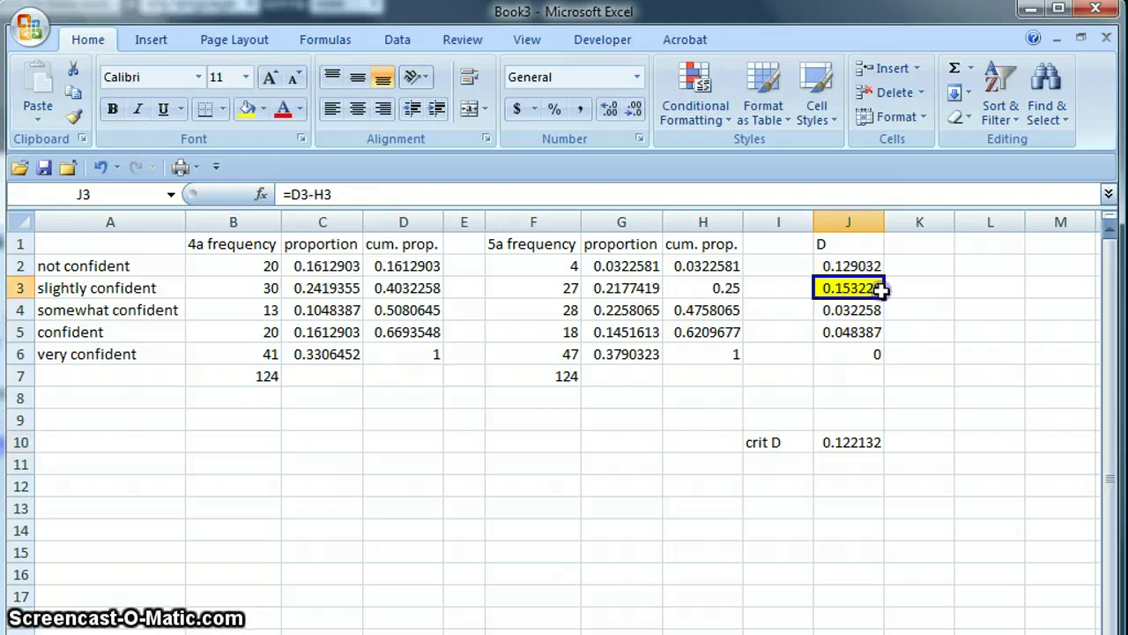
click(874, 443)
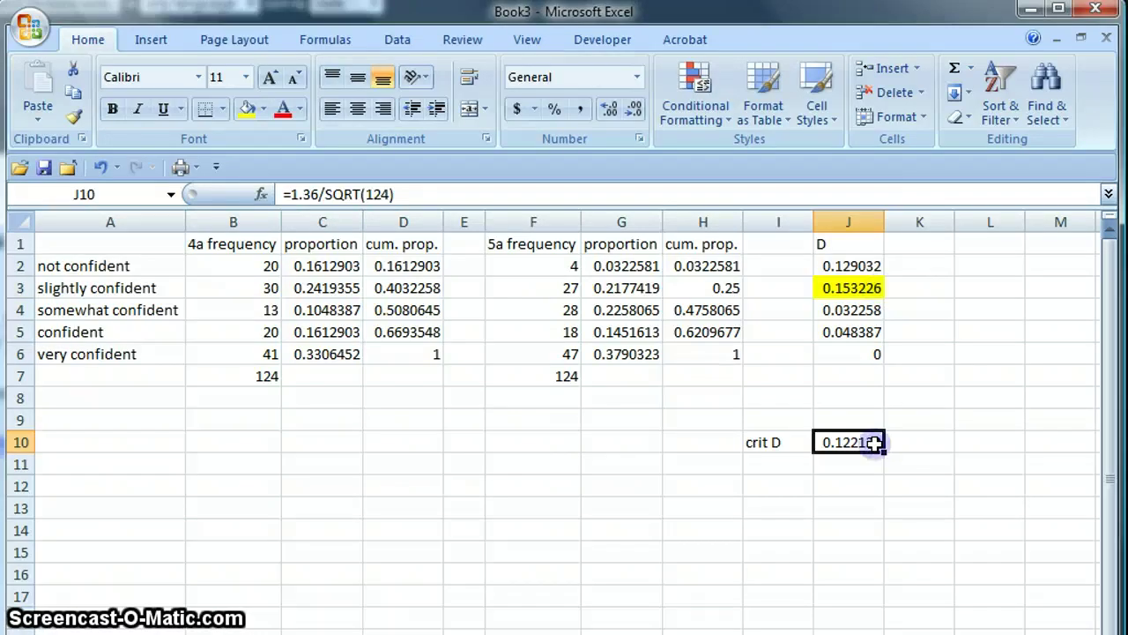
click(871, 287)
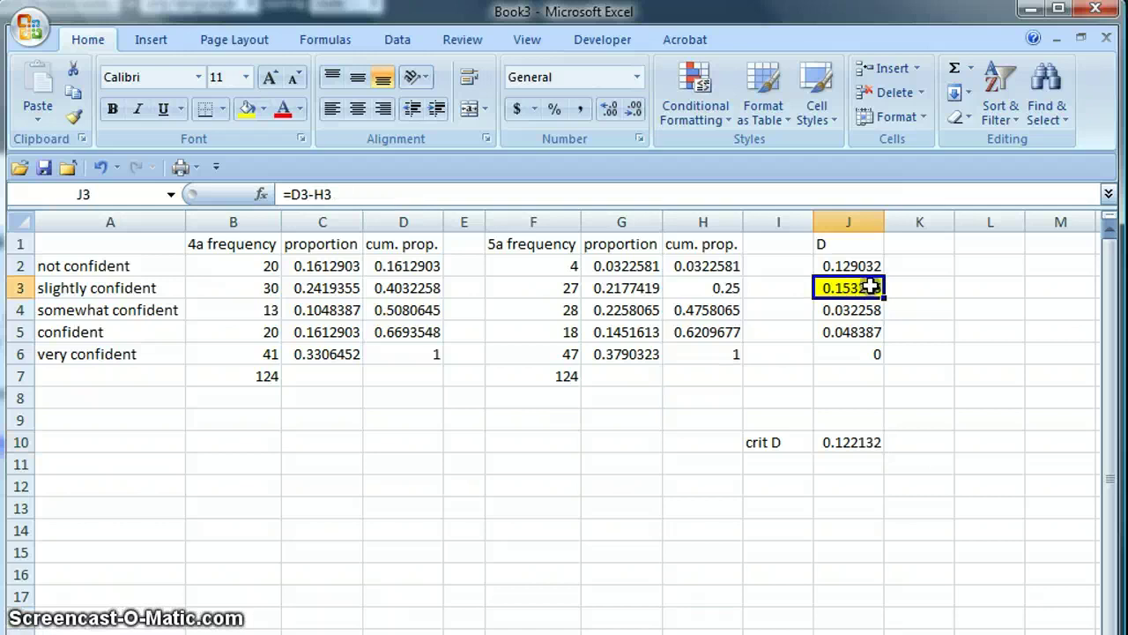
click(871, 447)
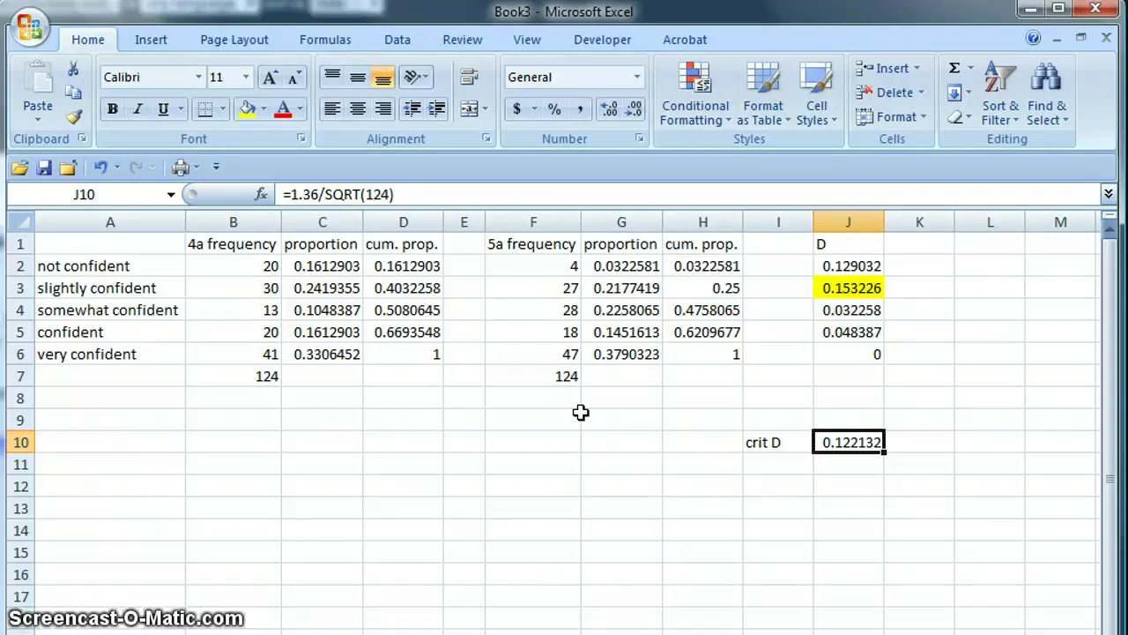
click(874, 289)
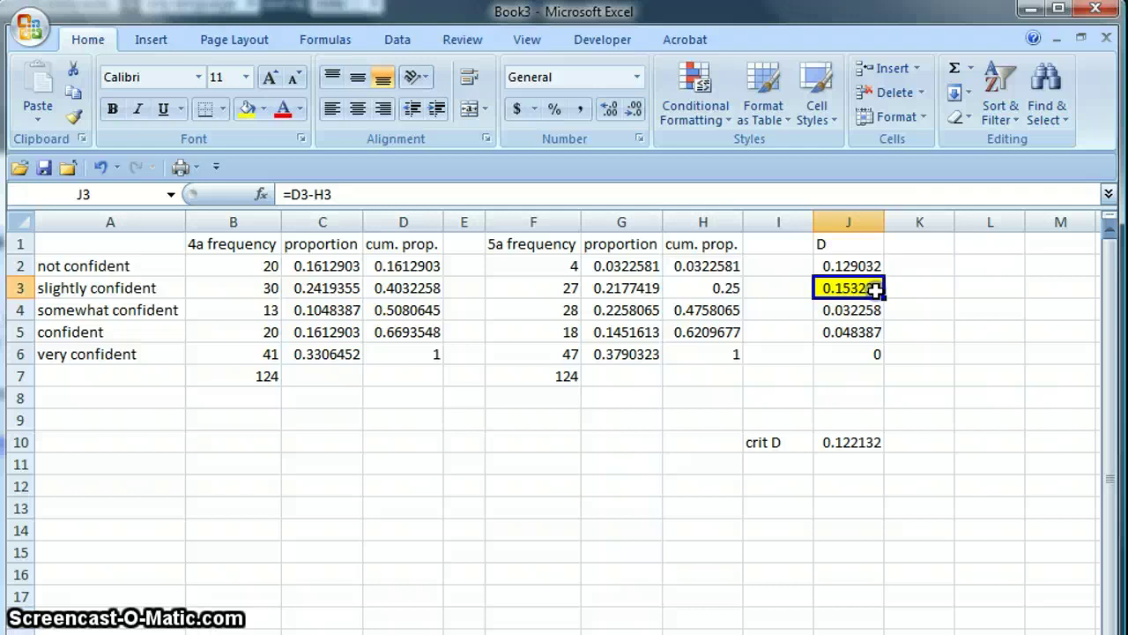
click(871, 443)
click(869, 288)
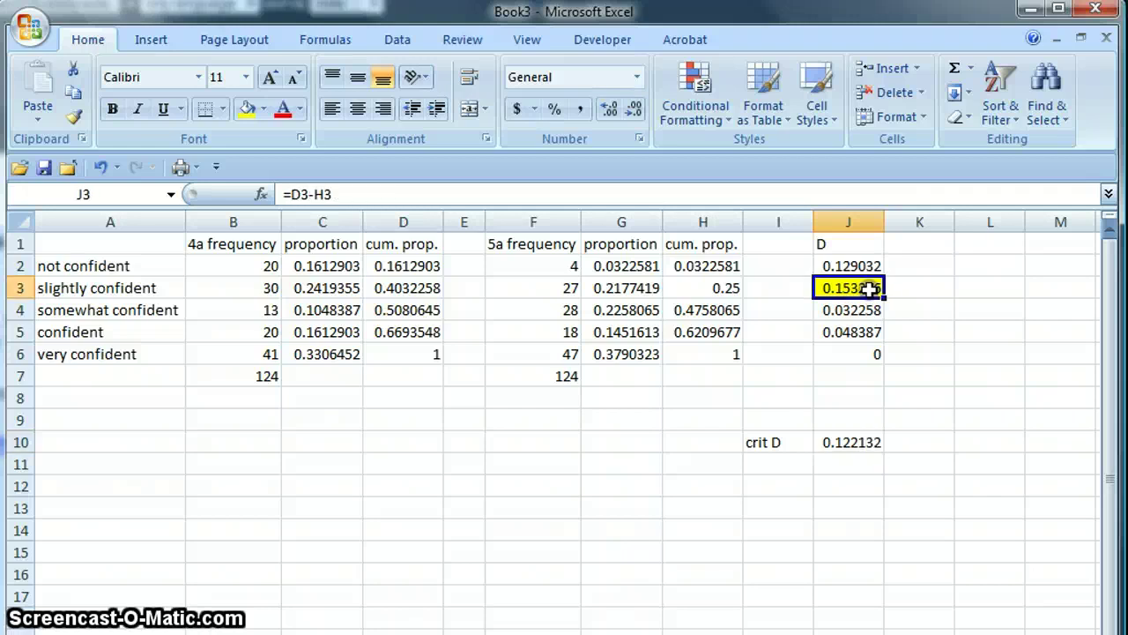
click(869, 442)
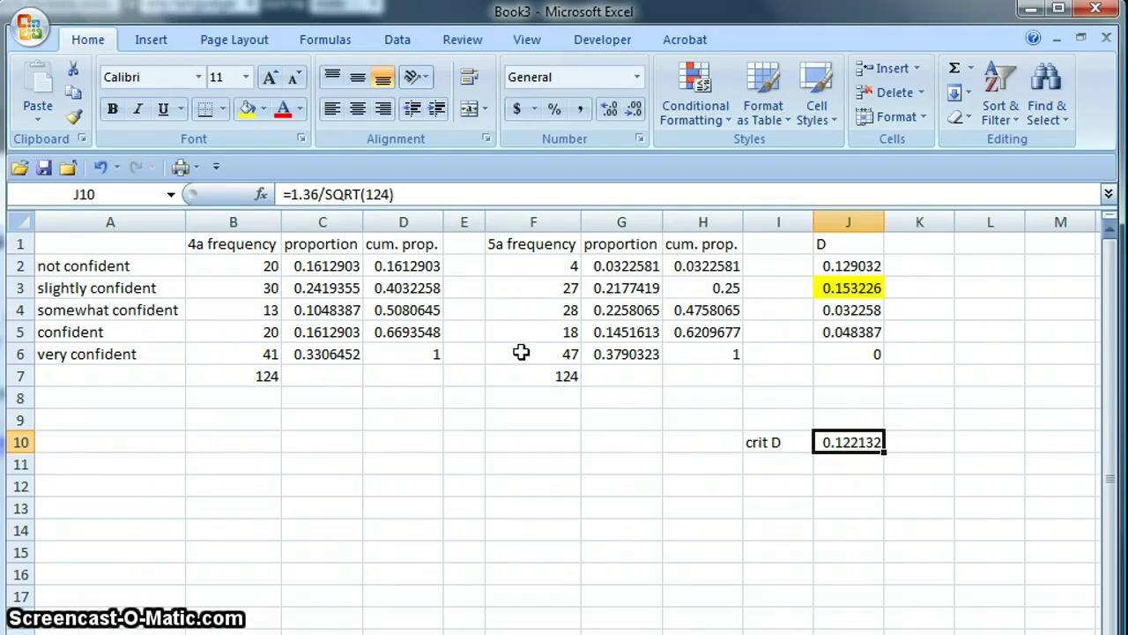
click(882, 290)
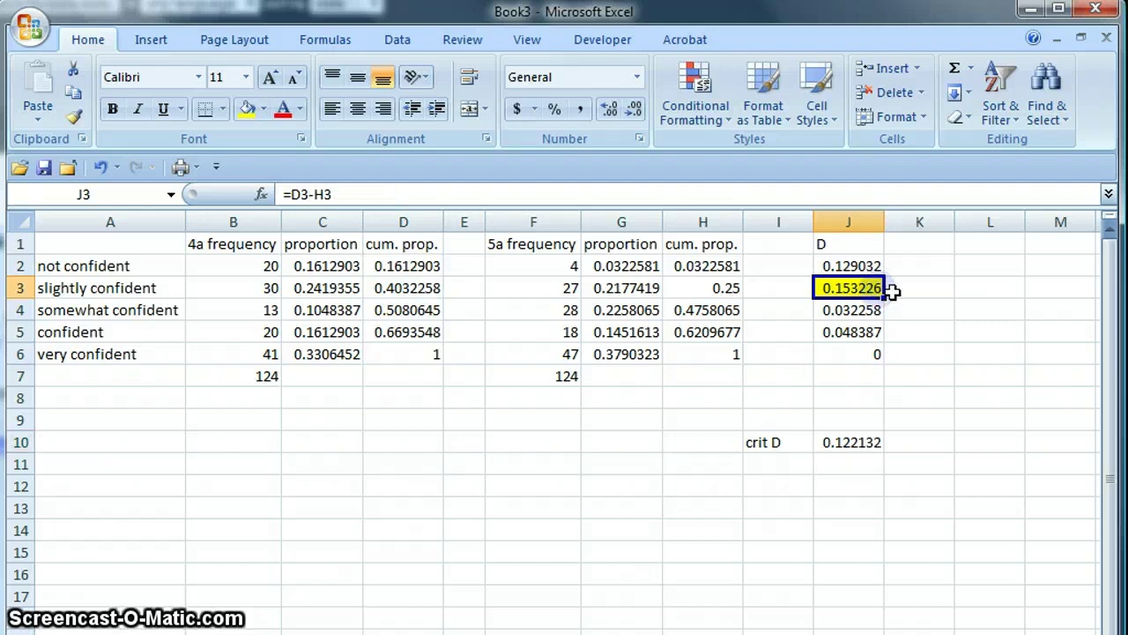